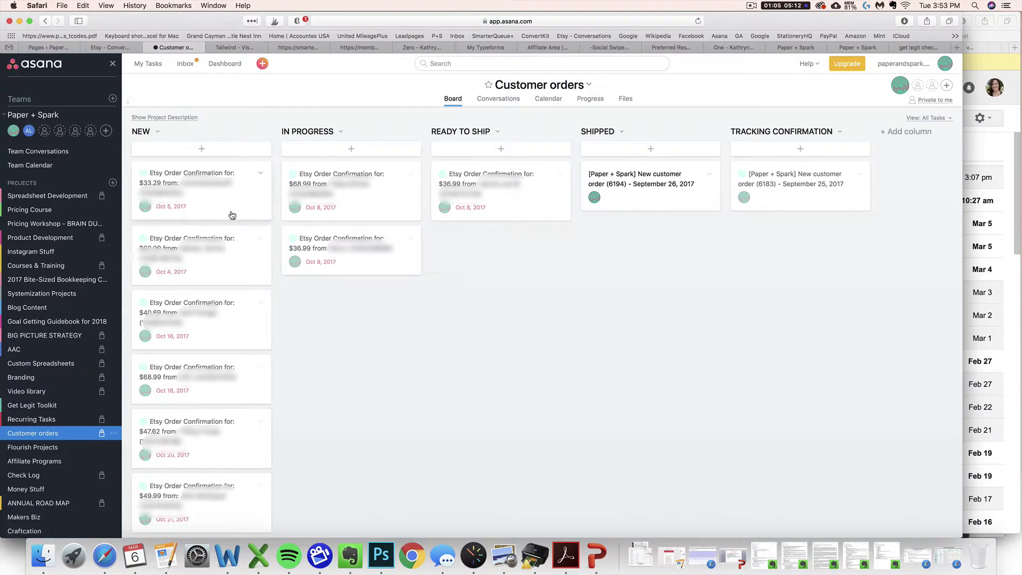
# Create a board-layout project named 'Customer Orders' for the Paper + Spark team.
pyautogui.click(113, 183)
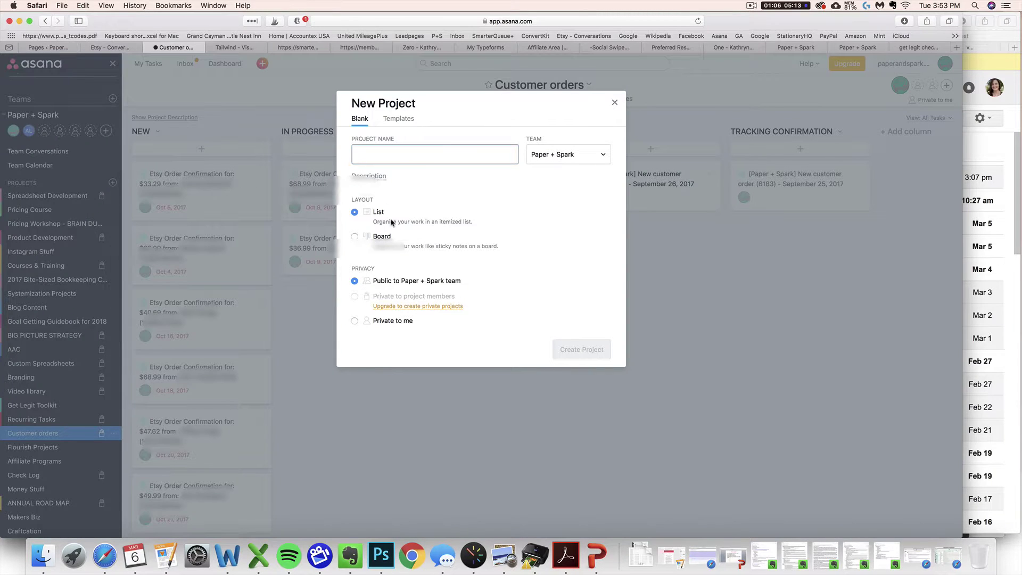
pyautogui.click(383, 239)
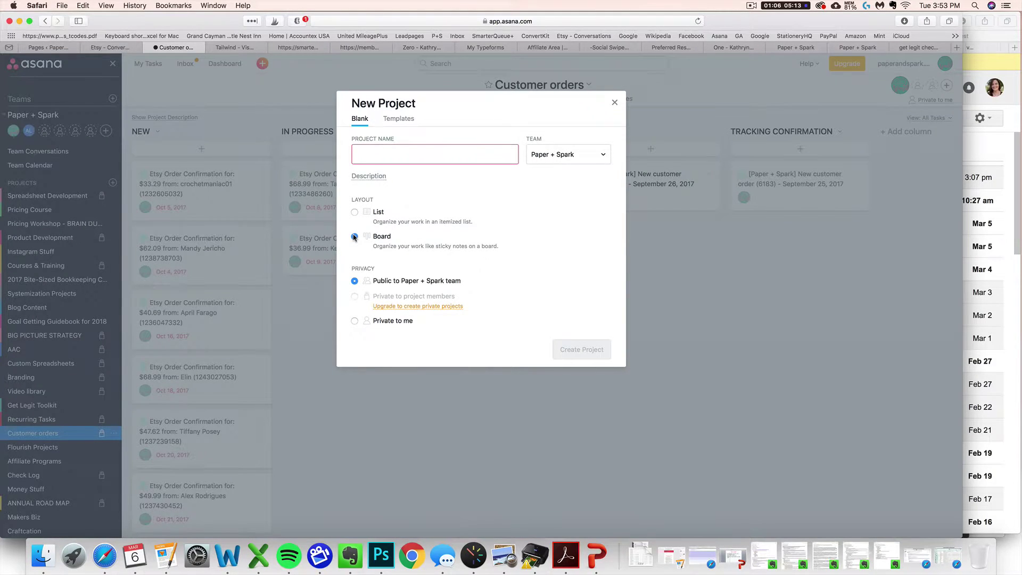
pyautogui.click(373, 160)
pyautogui.click(398, 155)
pyautogui.write('Customer Orders')
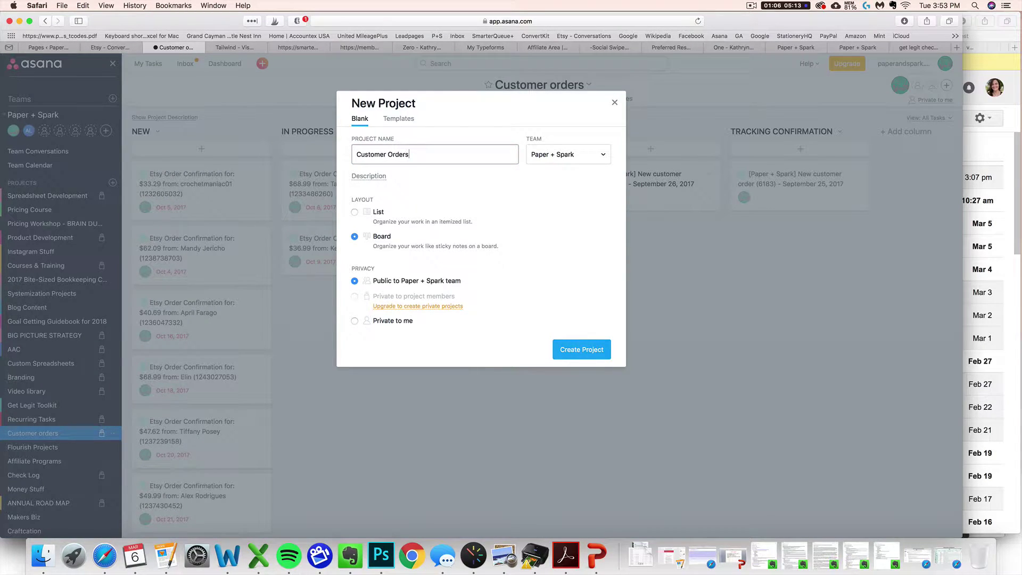
pyautogui.click(585, 350)
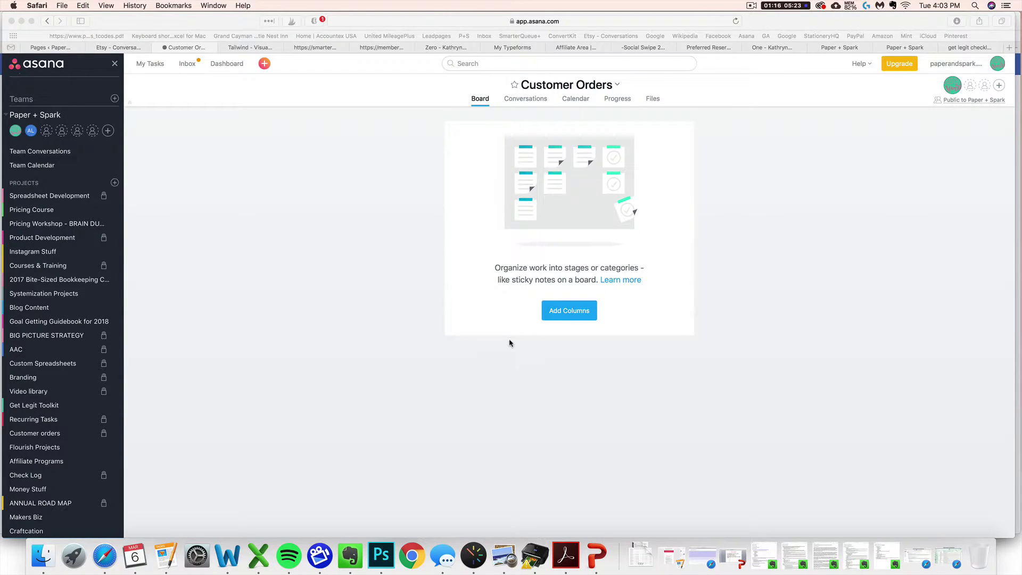
# Add the first board columns: New, In Progress and Ready to Ship.
pyautogui.click(554, 316)
pyautogui.click(557, 315)
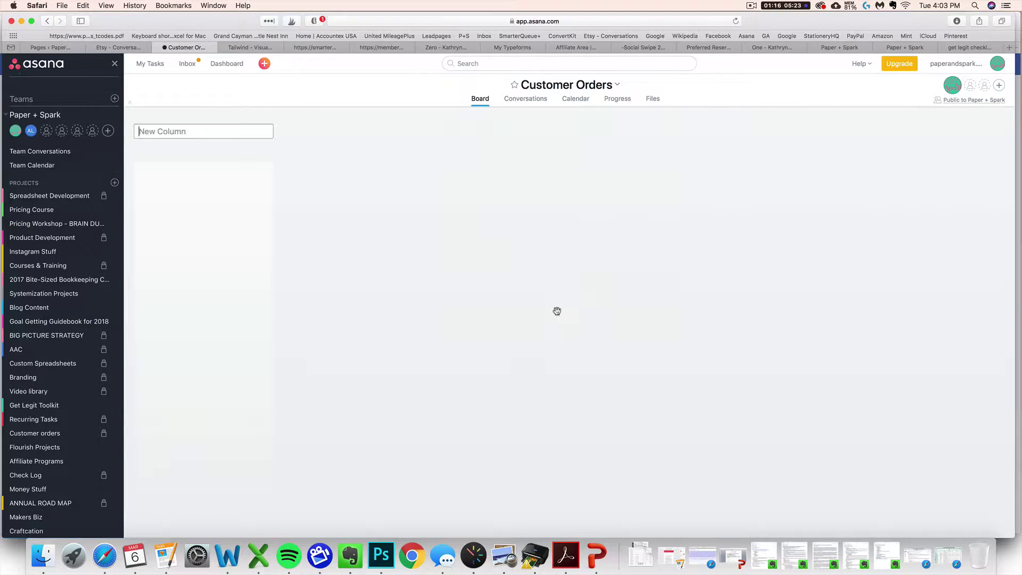
pyautogui.write('New')
pyautogui.press('Return')
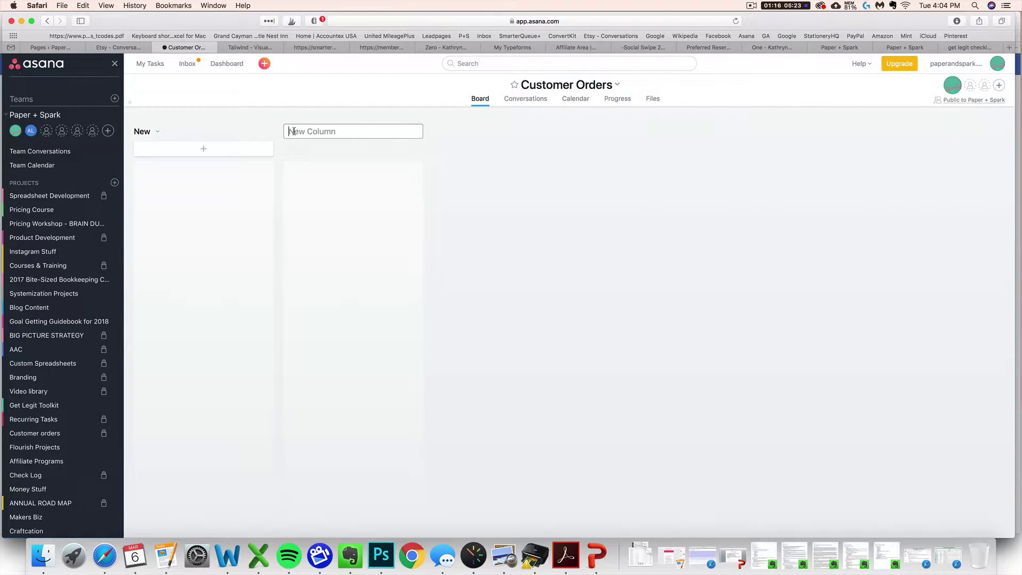
pyautogui.write('In Progress')
pyautogui.press('Return')
pyautogui.write('Ready to Ship')
pyautogui.press('Return')
# Add the remaining columns Shipped, Tracking Confirmation and Done.
pyautogui.write('Shi')
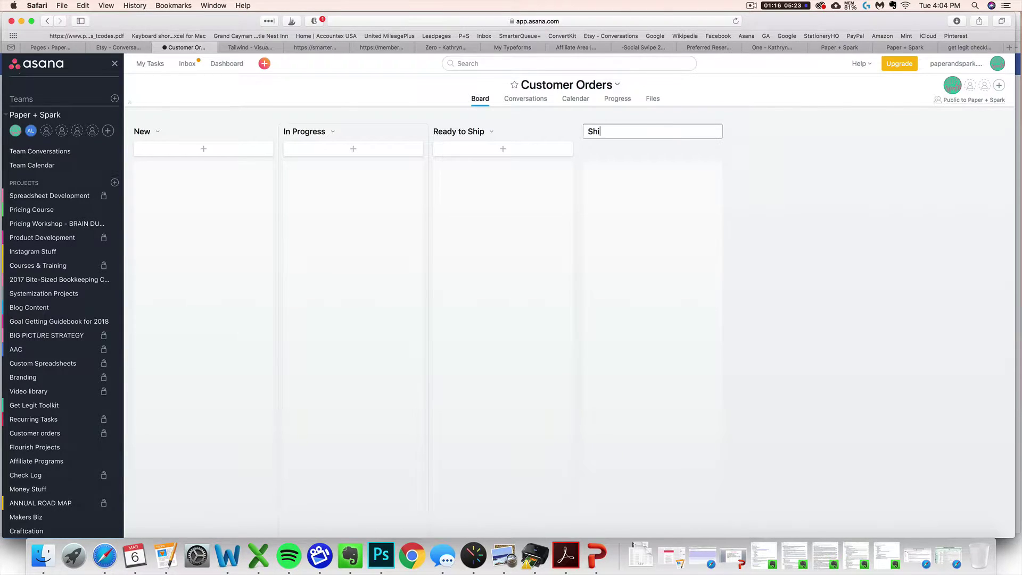
pyautogui.write('pped')
pyautogui.press('Return')
pyautogui.write('Gt')
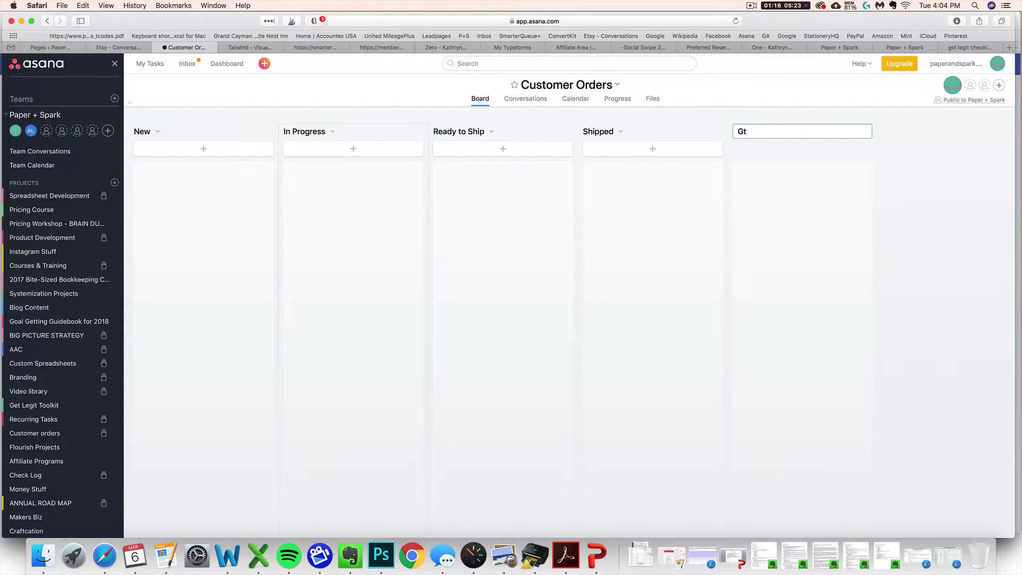
pyautogui.press('BackSpace')
pyautogui.press('BackSpace')
pyautogui.write('Tracking Confirmation')
pyautogui.press('Return')
pyautogui.write('Done')
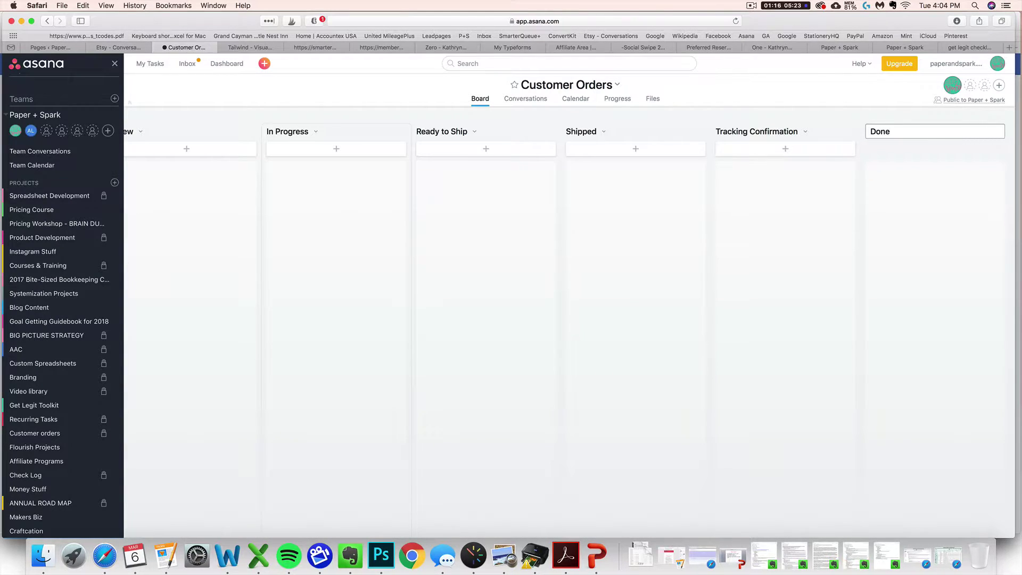
pyautogui.click(273, 228)
pyautogui.hscroll(3, 274, 228)
pyautogui.hscroll(-3, 275, 230)
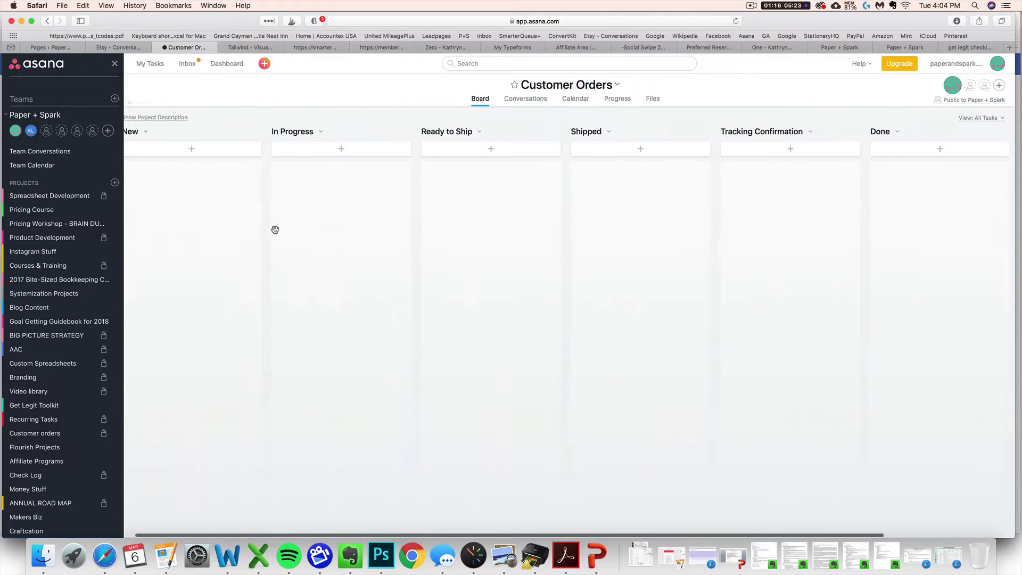
pyautogui.hscroll(-1, 275, 230)
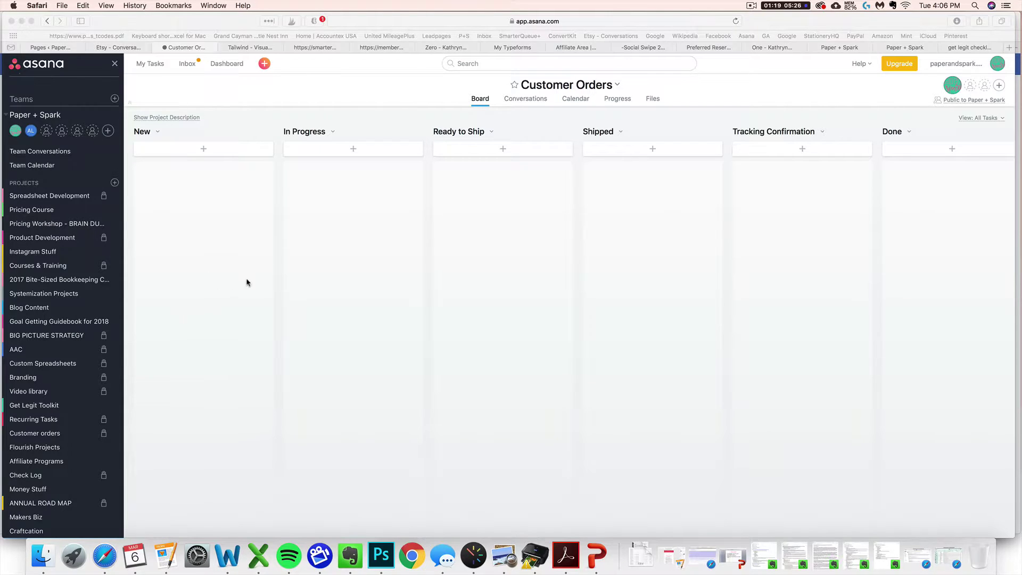
# In the Customer orders project, drag the $33.29 order card from New into In Progress.
pyautogui.click(56, 436)
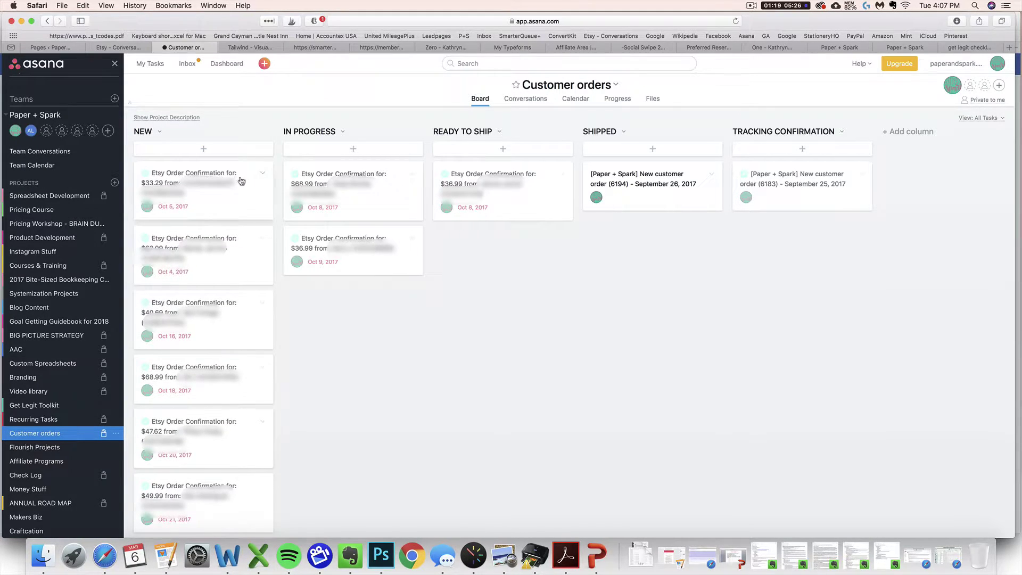
pyautogui.moveTo(222, 183); pyautogui.dragTo(660, 184)
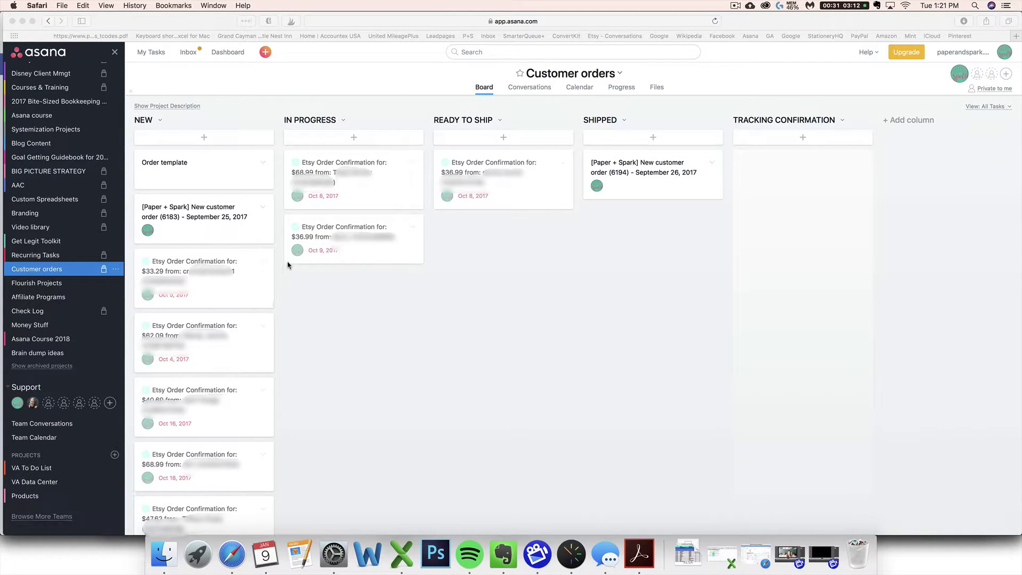
# Load zapier.com in a new browser tab.
pyautogui.click(1017, 37)
pyautogui.write('zapier')
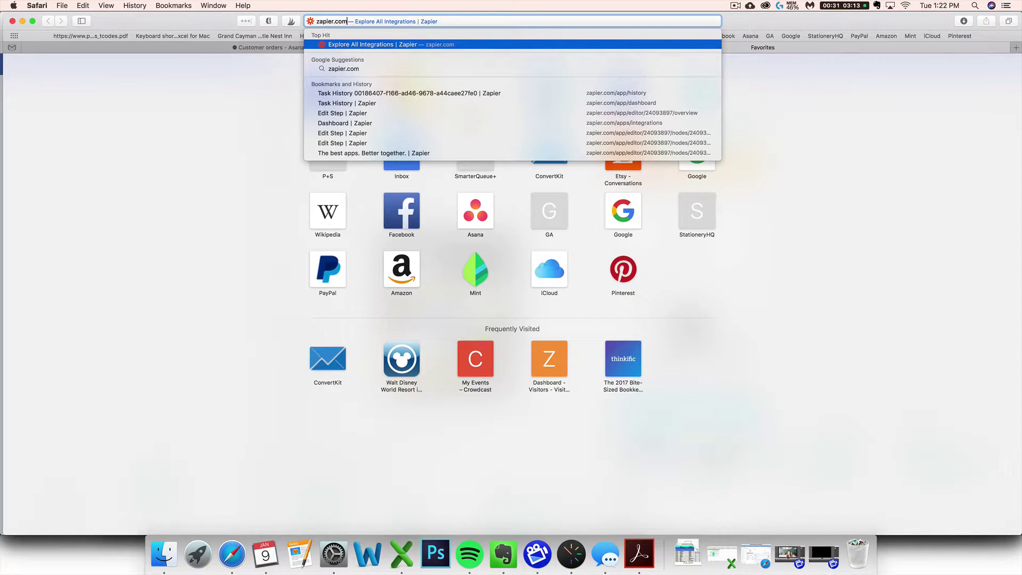
pyautogui.press('Return')
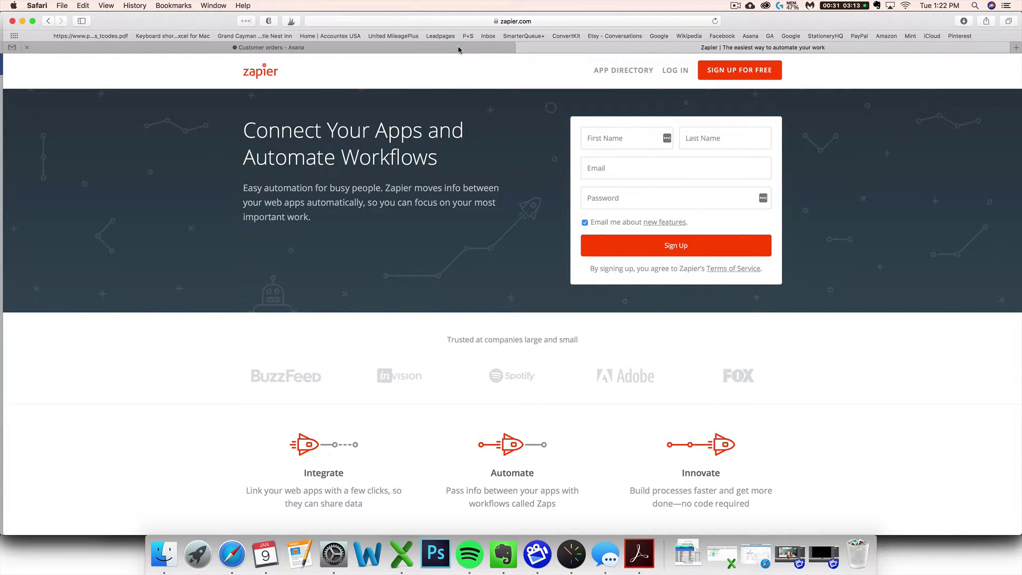
# Log in to the Zapier account and look over the Explore page.
pyautogui.click(672, 71)
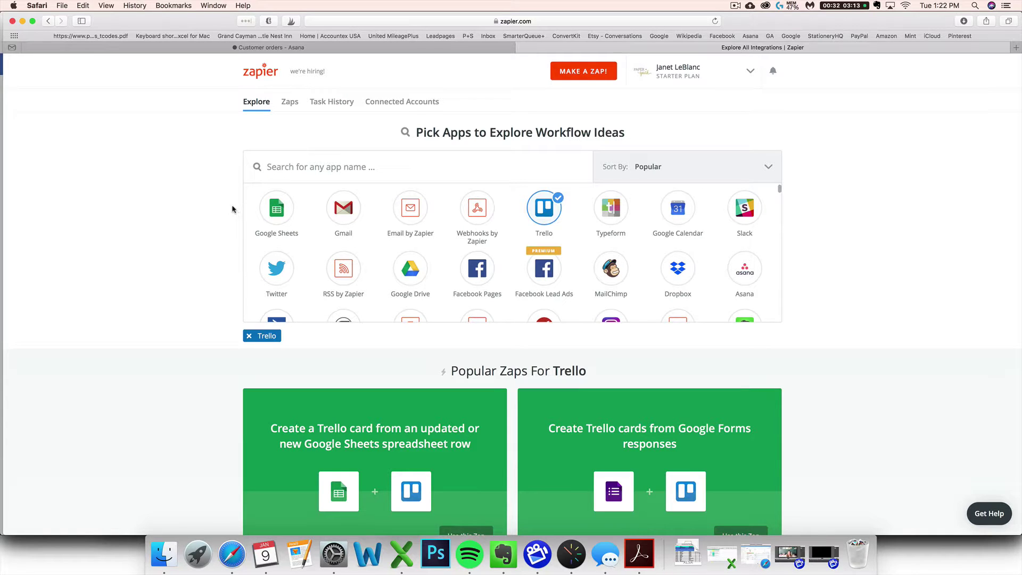
pyautogui.scroll(-2, 216, 199)
pyautogui.scroll(1, 215, 200)
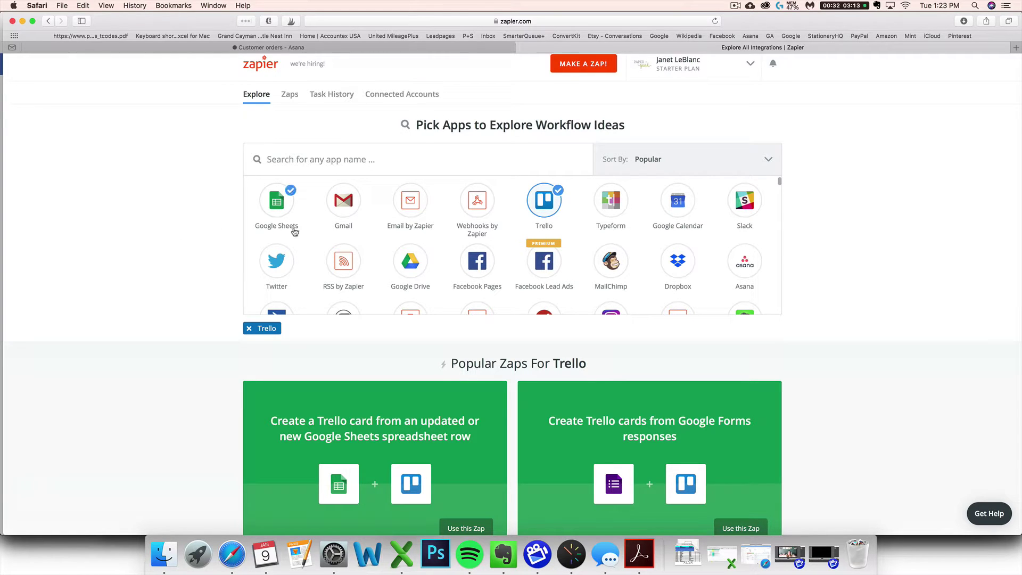
pyautogui.scroll(-1, 314, 229)
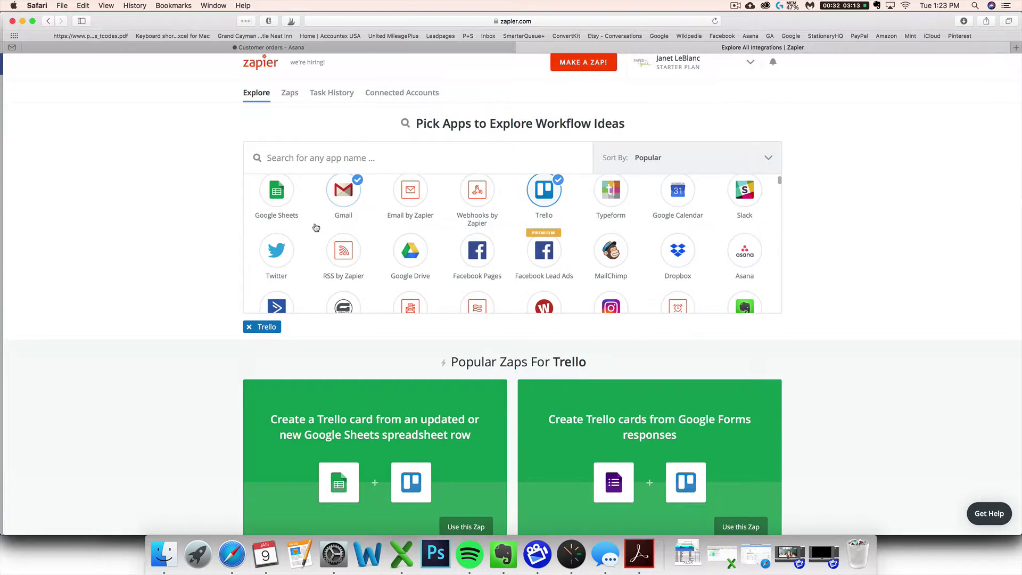
pyautogui.scroll(-2, 315, 228)
pyautogui.scroll(1, 302, 230)
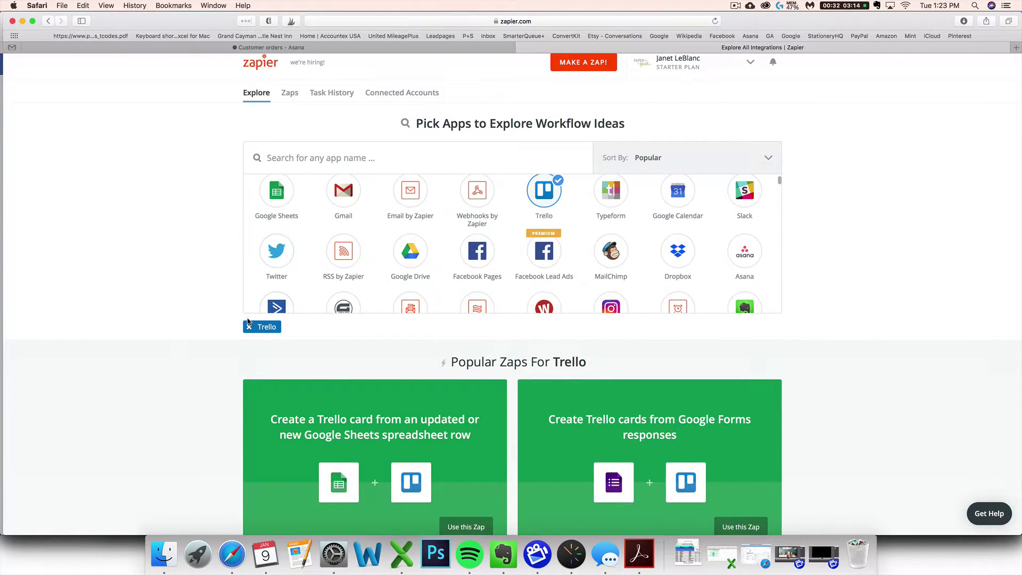
# Replace the Trello app filter with Asana to show Asana's zaps.
pyautogui.click(249, 326)
pyautogui.click(349, 155)
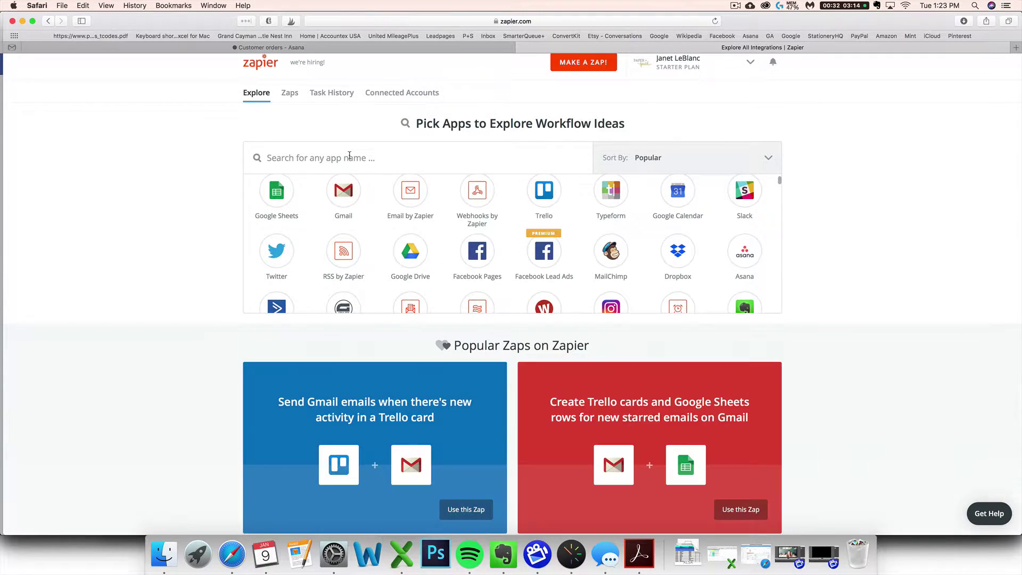
pyautogui.write('asanaasana')
pyautogui.click(282, 203)
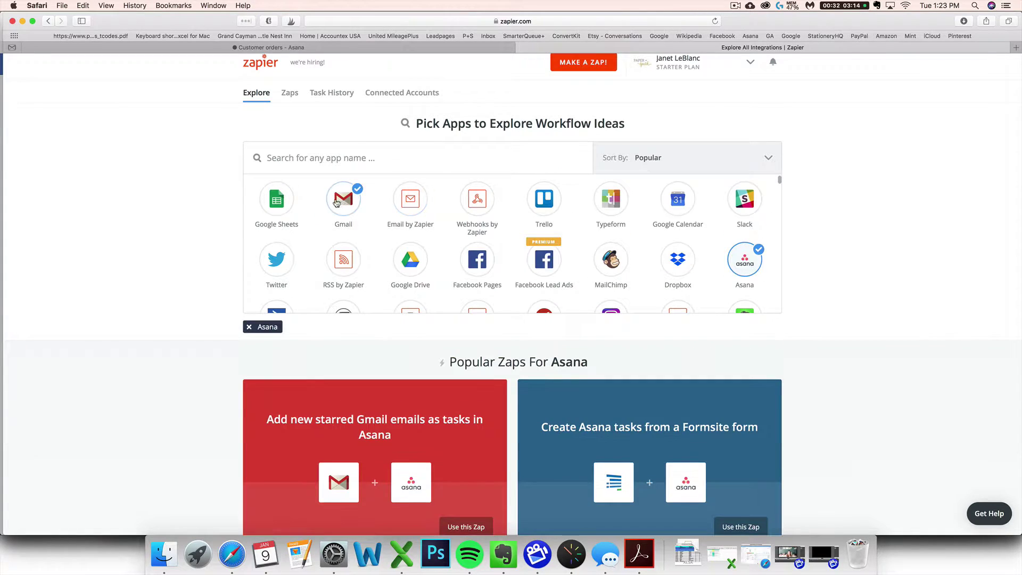
# Scroll through Asana's popular zaps, then return to the Customer orders tab in Asana.
pyautogui.scroll(-3, 486, 237)
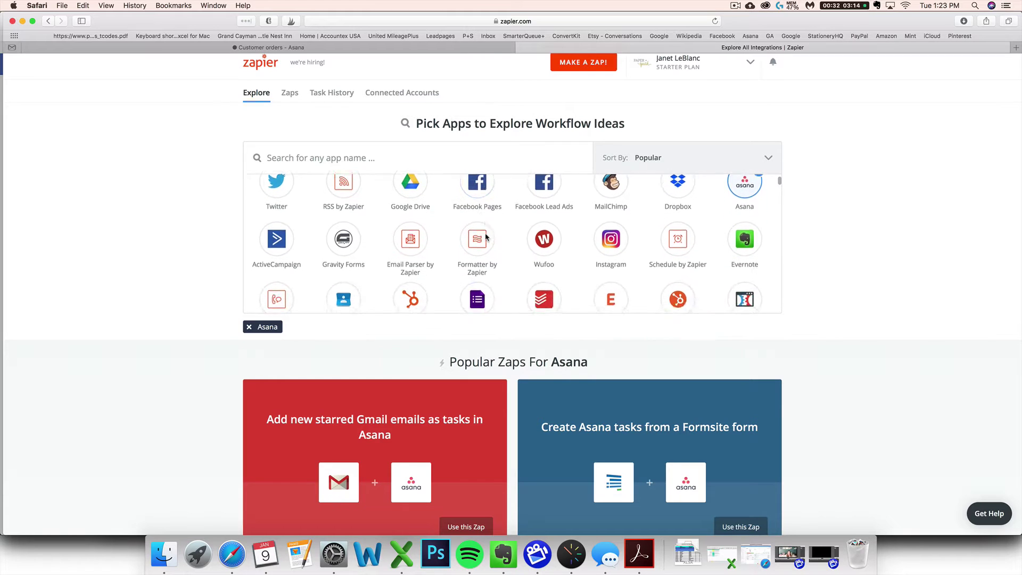
pyautogui.scroll(-5, 295, 419)
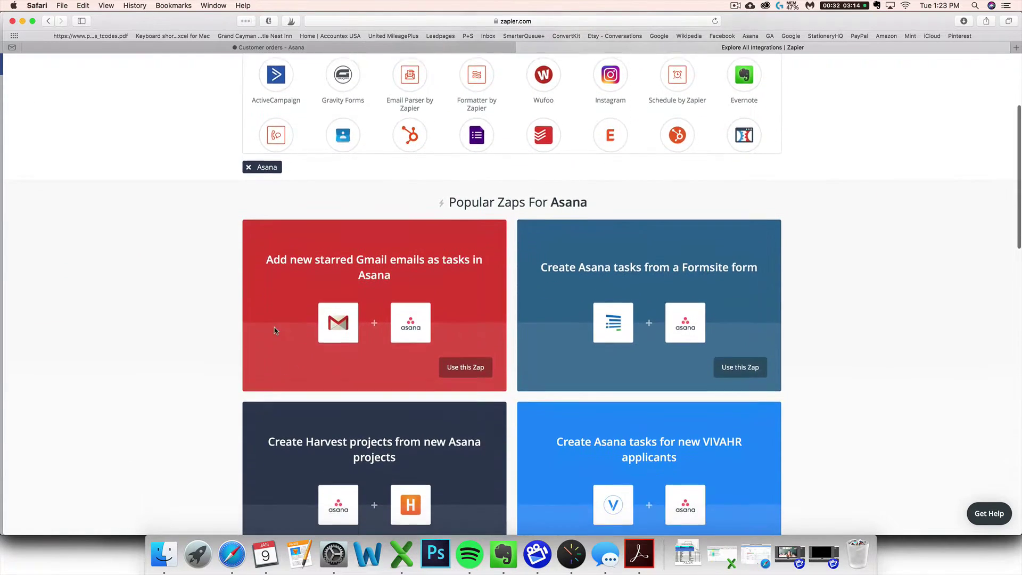
pyautogui.scroll(-3, 327, 311)
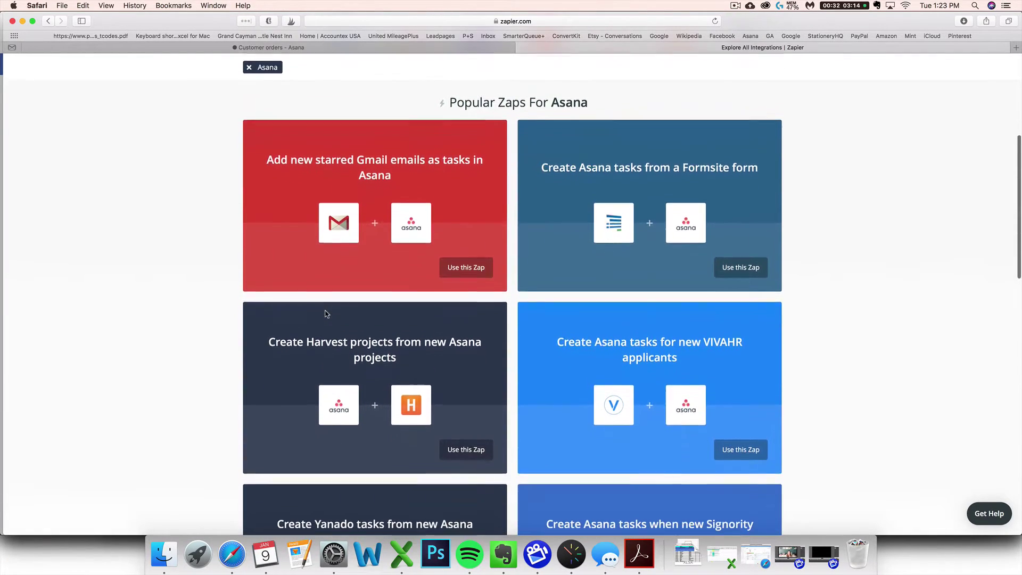
pyautogui.scroll(-1, 326, 311)
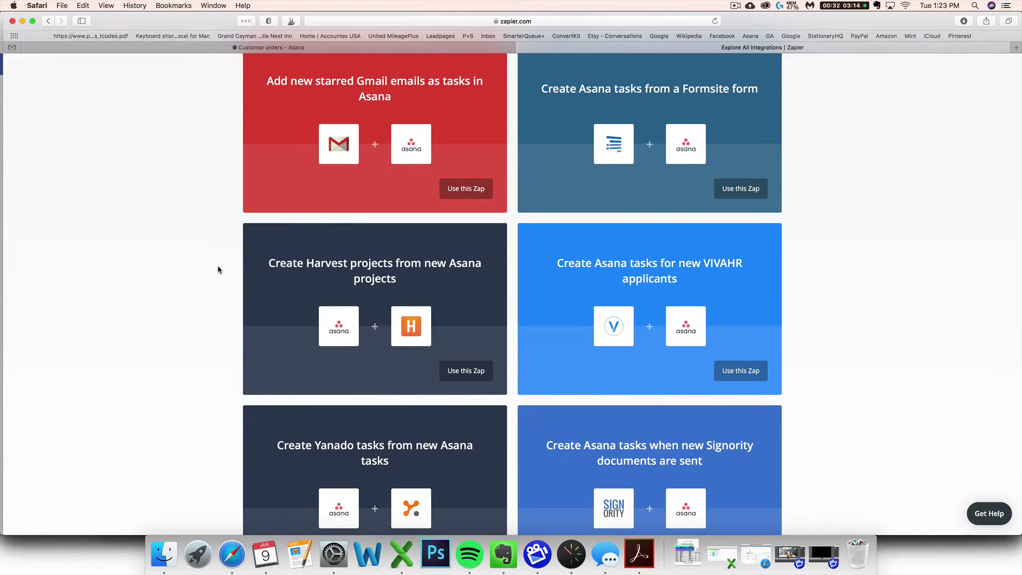
pyautogui.scroll(-3, 212, 274)
pyautogui.scroll(-3, 205, 279)
pyautogui.scroll(7, 200, 280)
pyautogui.scroll(5, 185, 276)
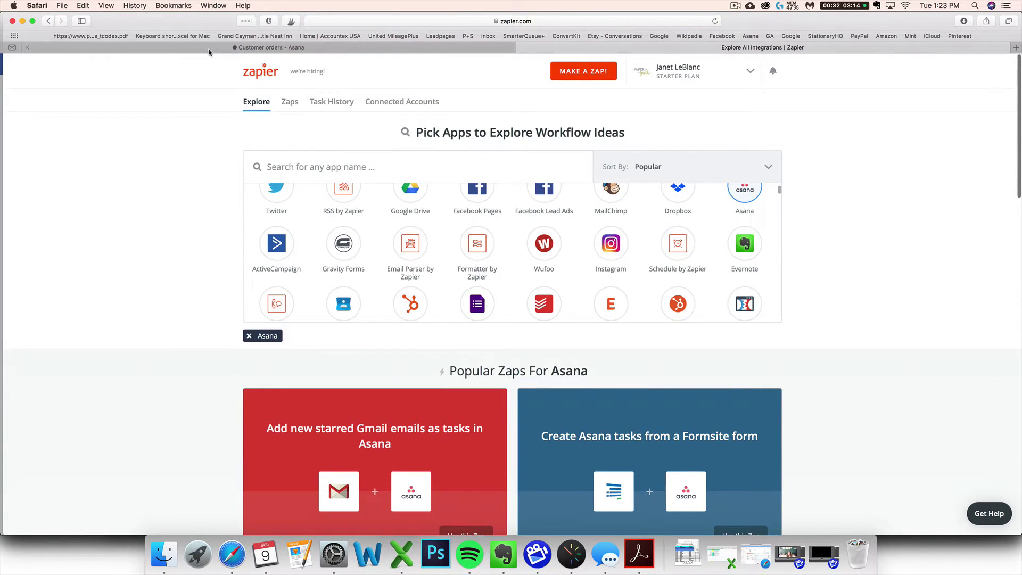
pyautogui.click(181, 48)
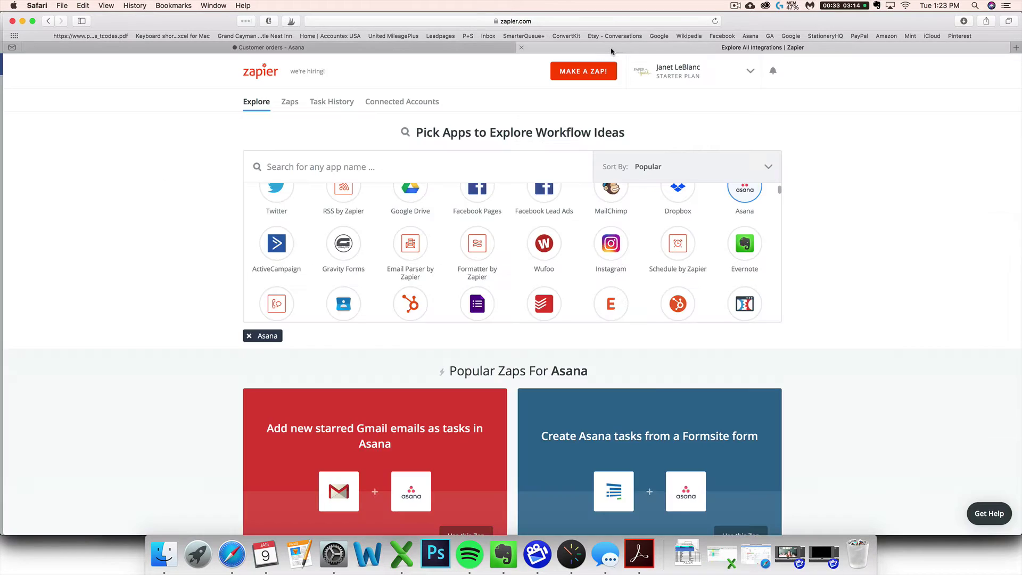
# View Zapier's Connected Accounts, then open the Zaps dashboard with the Home folder's 19 zaps.
pyautogui.click(553, 48)
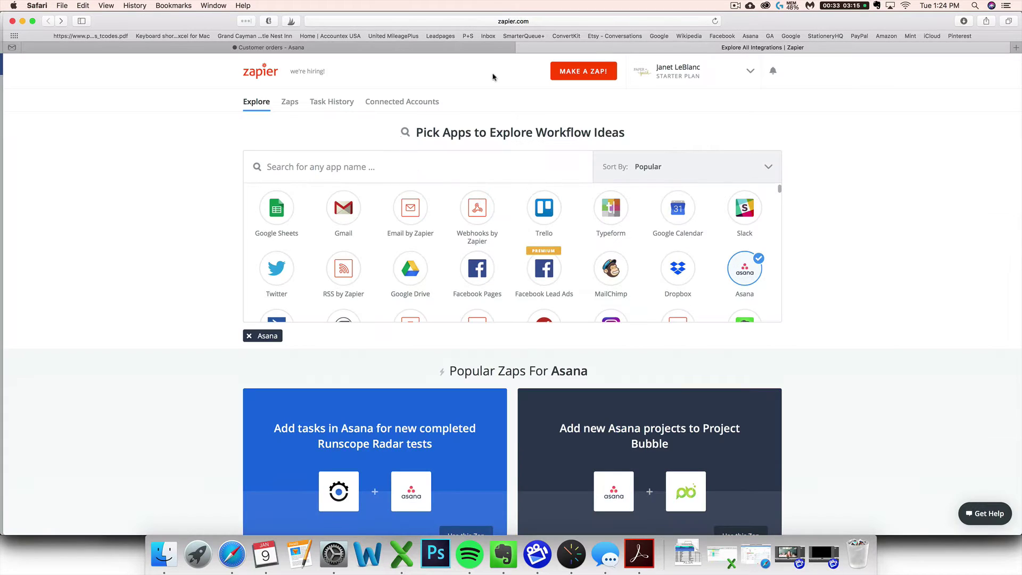
pyautogui.click(397, 101)
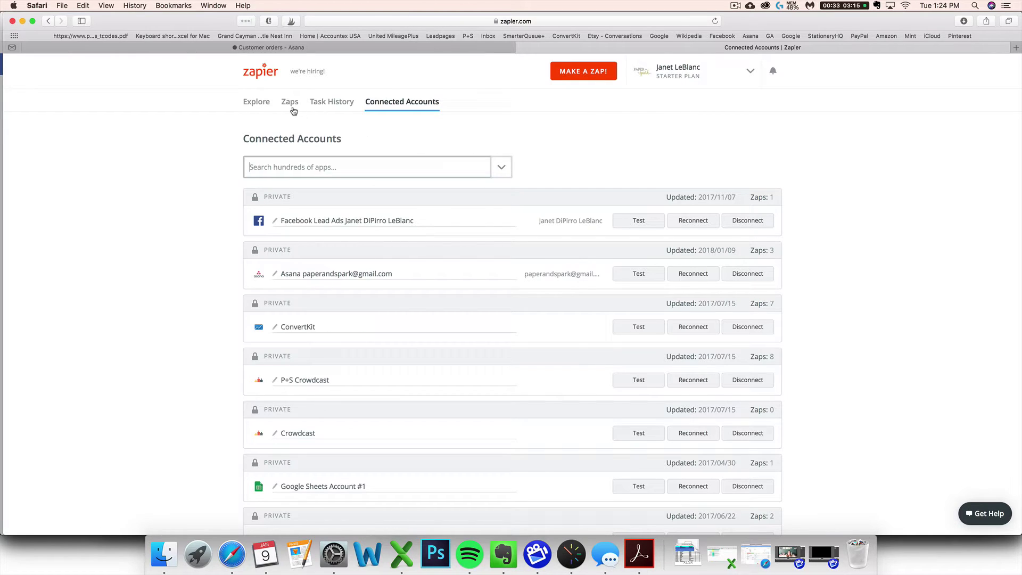
pyautogui.click(290, 106)
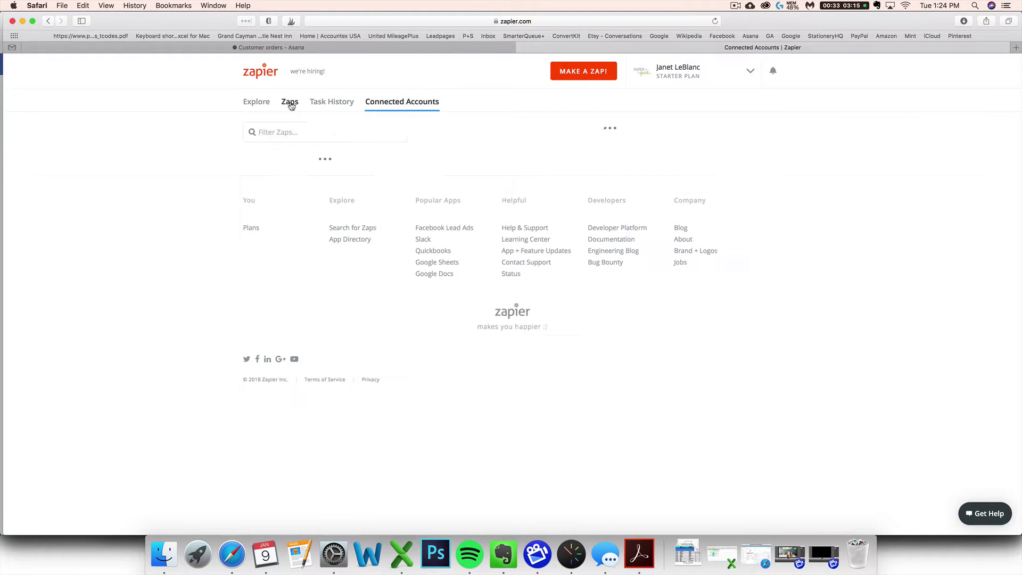
# Start a new zap and choose Gmail as the trigger app.
pyautogui.click(599, 76)
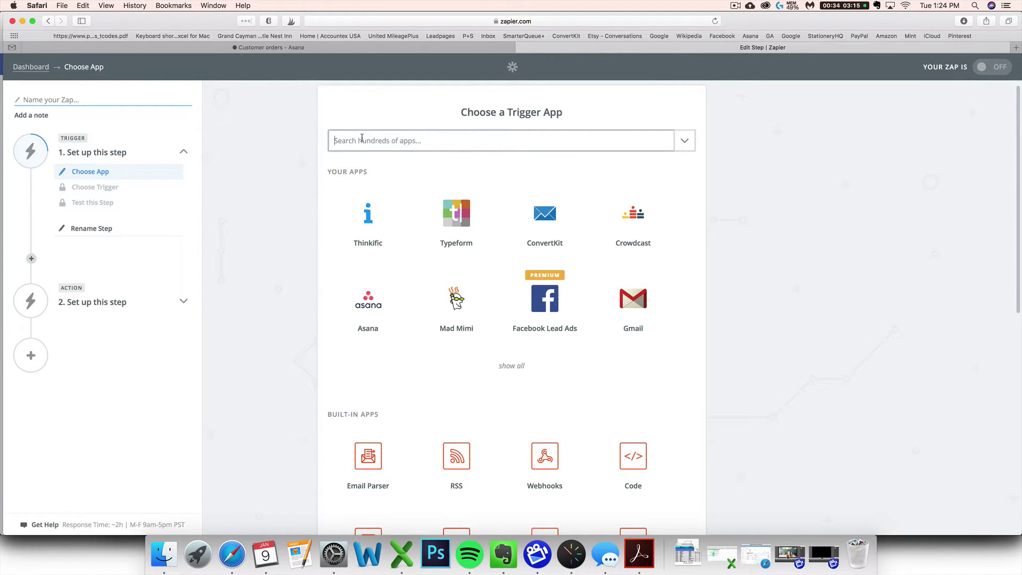
pyautogui.write('gmail')
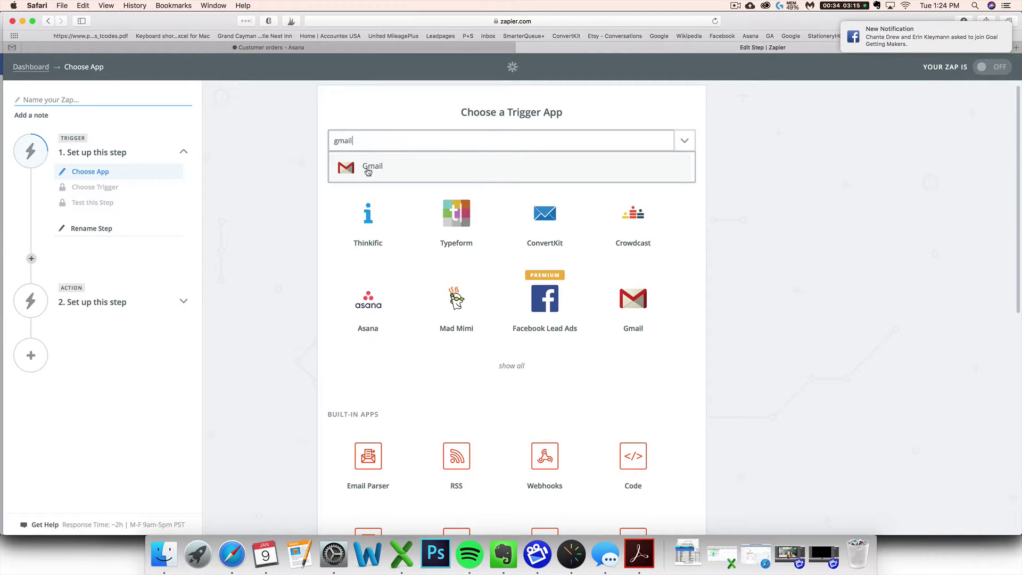
pyautogui.moveTo(365, 142); pyautogui.dragTo(279, 143)
pyautogui.write('etsy')
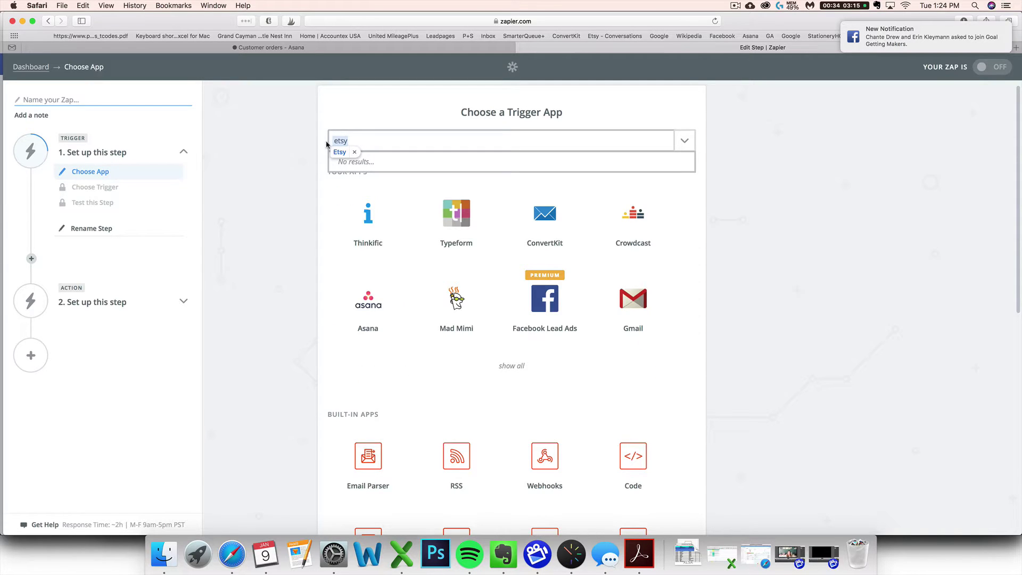
pyautogui.click(333, 140)
pyautogui.doubleClick(336, 141)
pyautogui.write('Gmail')
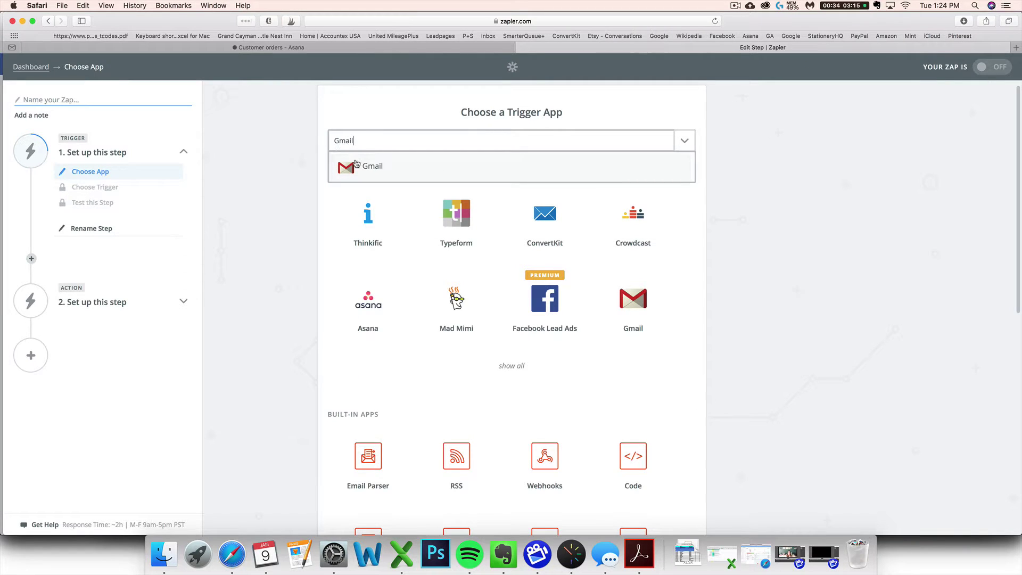
pyautogui.click(356, 165)
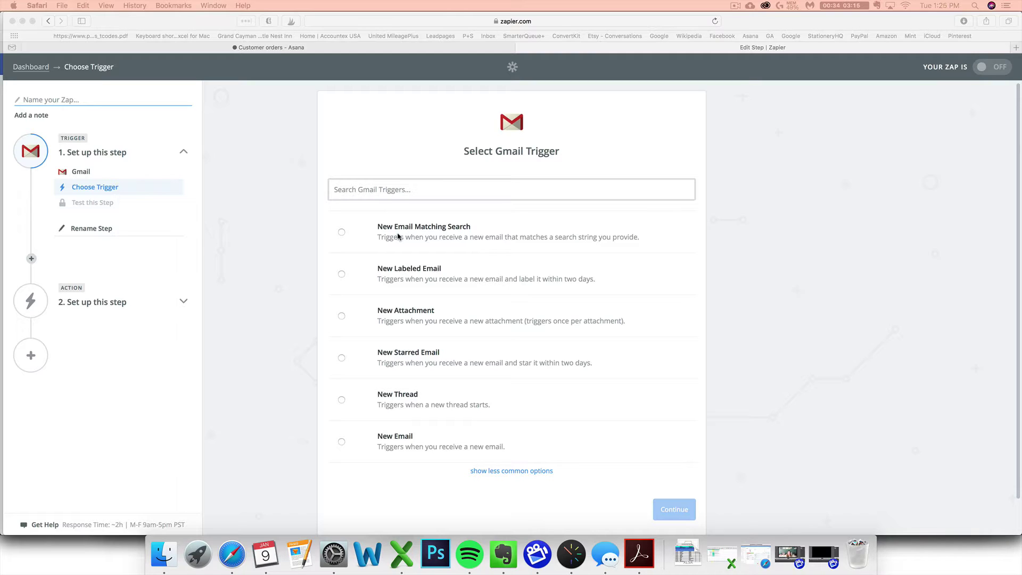
# Select the New Email Matching Search trigger and the first connected Gmail account.
pyautogui.click(341, 233)
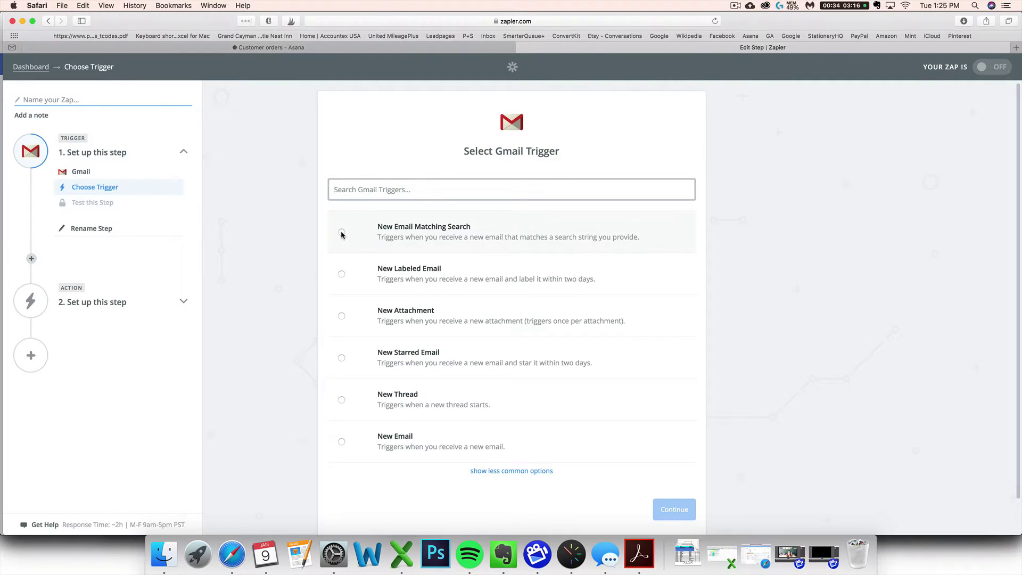
pyautogui.click(341, 233)
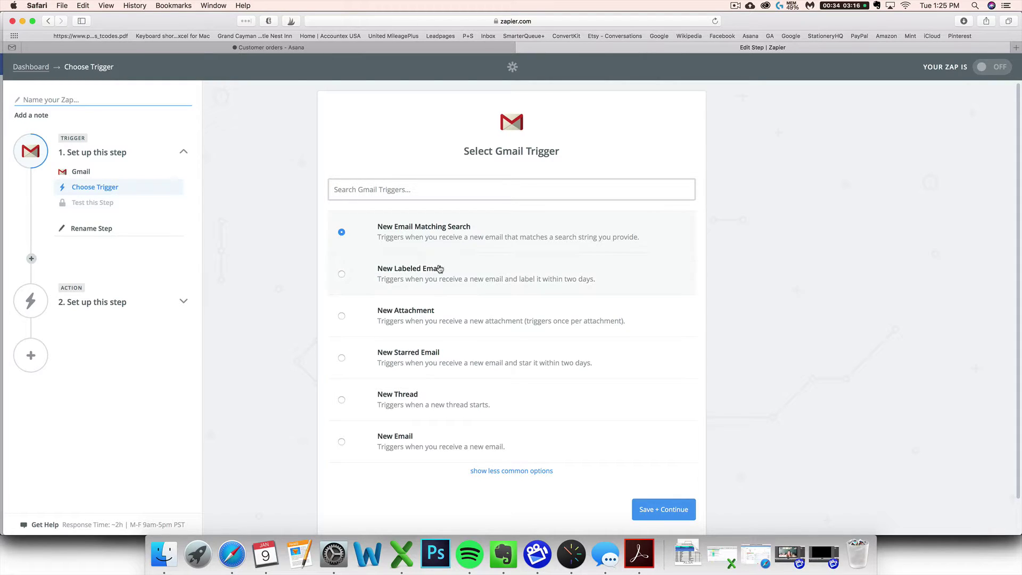
pyautogui.scroll(-2, 725, 401)
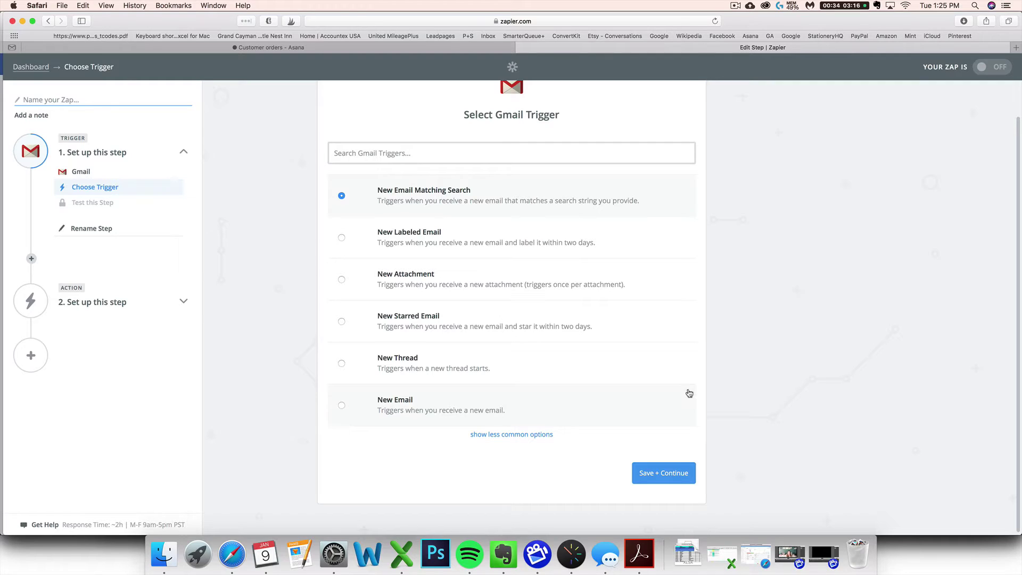
pyautogui.click(664, 475)
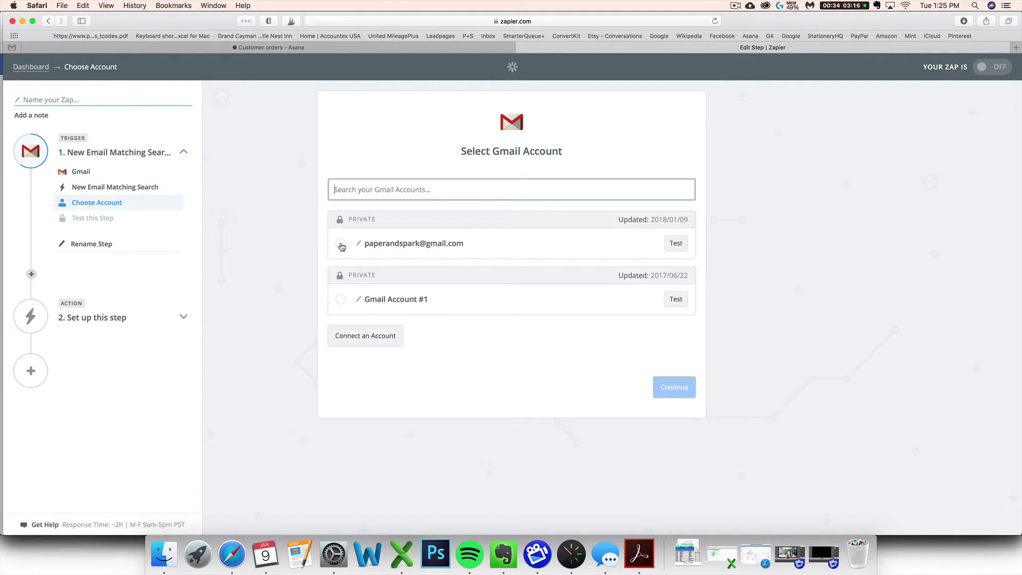
pyautogui.click(341, 246)
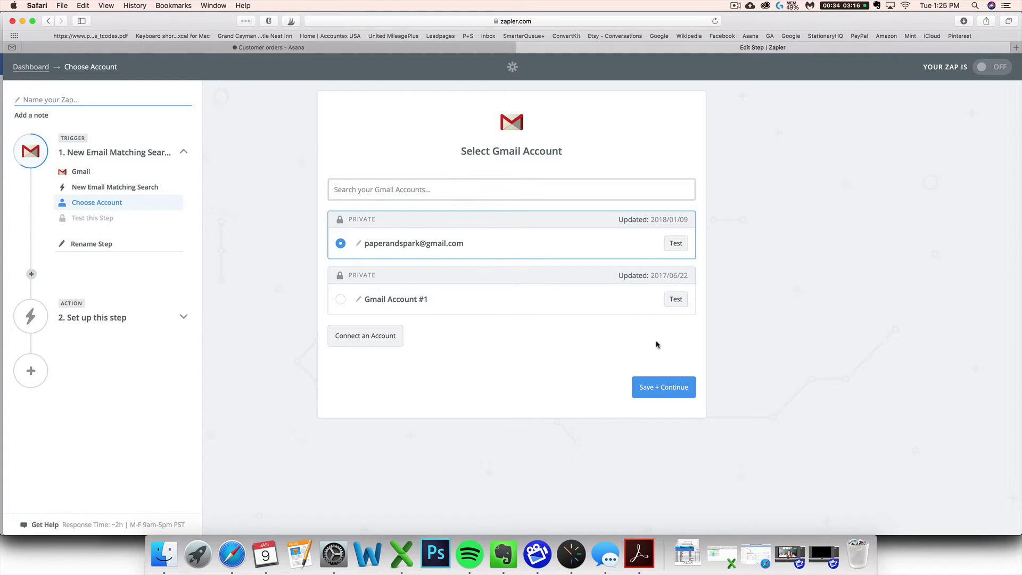
pyautogui.click(665, 388)
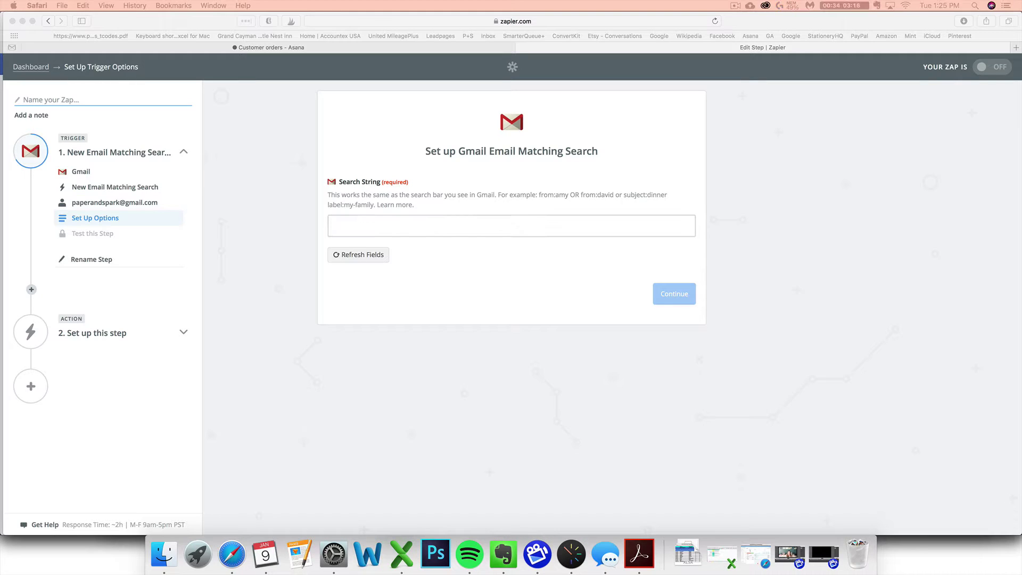
pyautogui.click(334, 226)
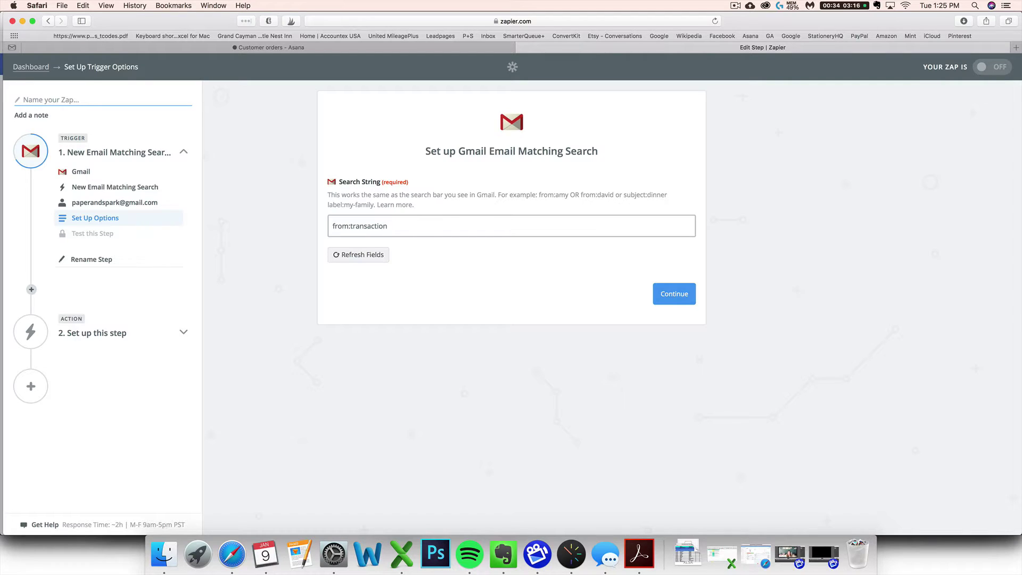
pyautogui.moveTo(351, 227); pyautogui.dragTo(352, 228)
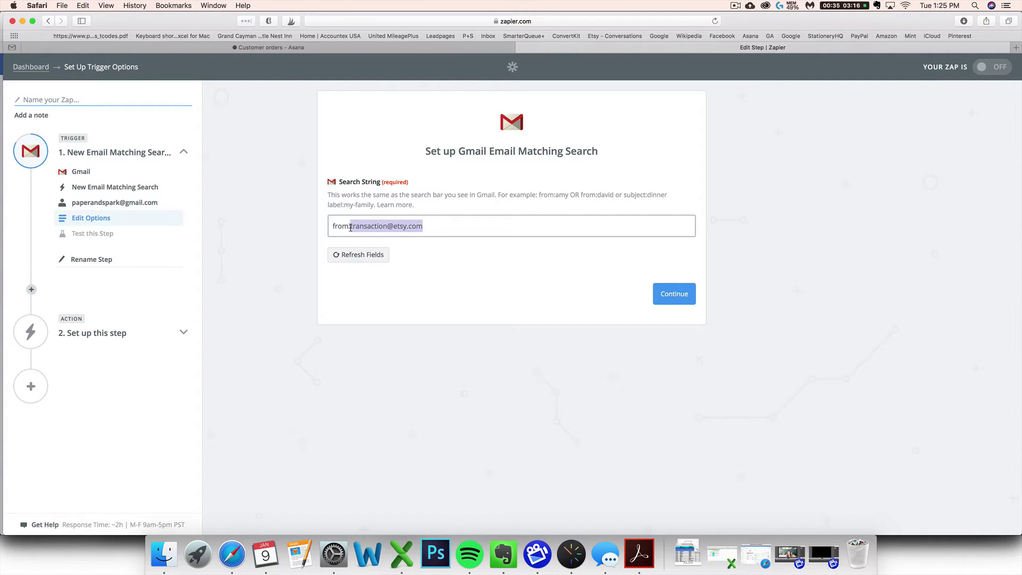
pyautogui.click(680, 300)
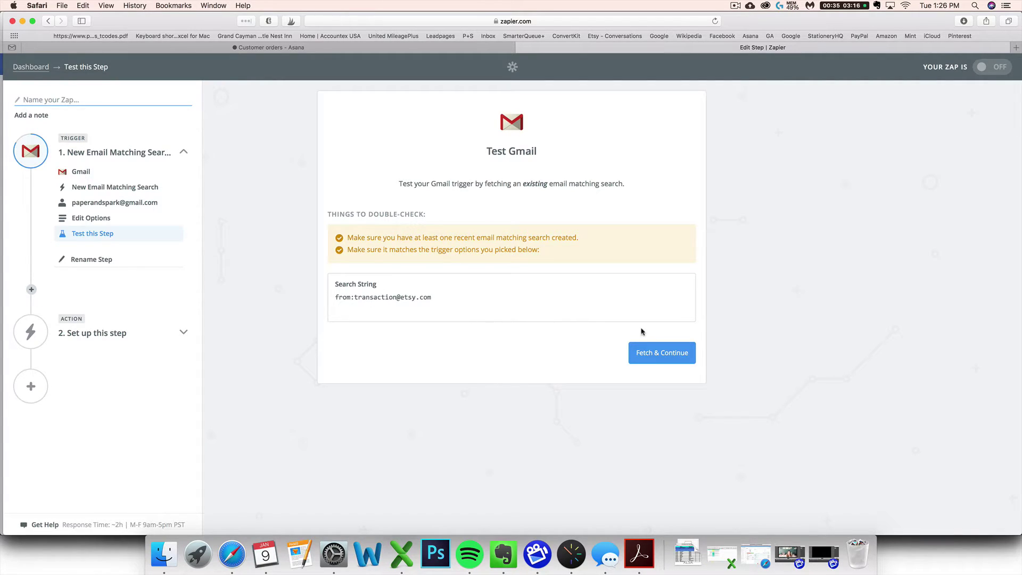
# Fetch a matching email to pass the Gmail trigger test, then continue.
pyautogui.click(669, 355)
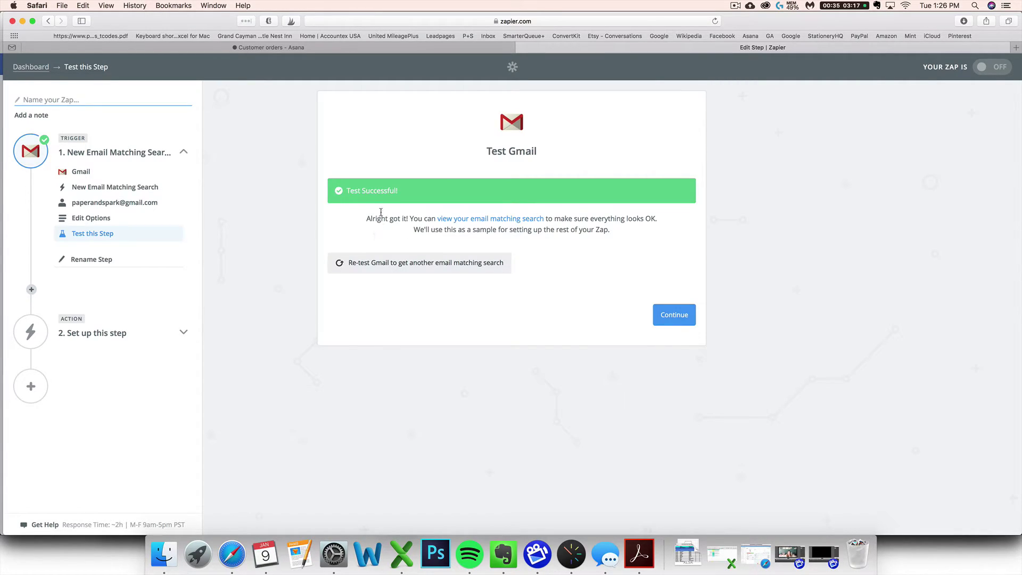
pyautogui.click(679, 315)
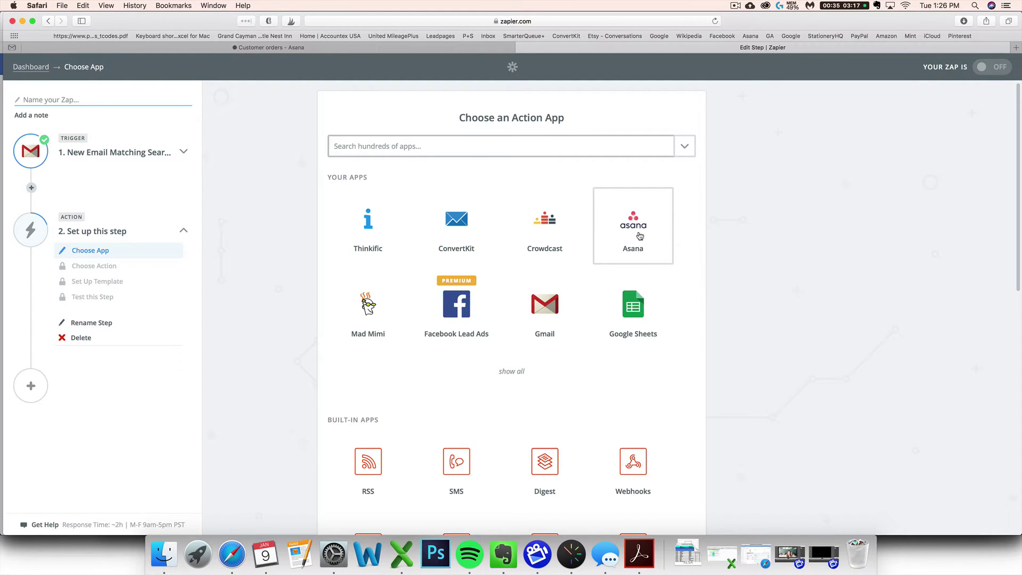
# Choose Asana's Create Task as the zap's step 2 action.
pyautogui.click(640, 236)
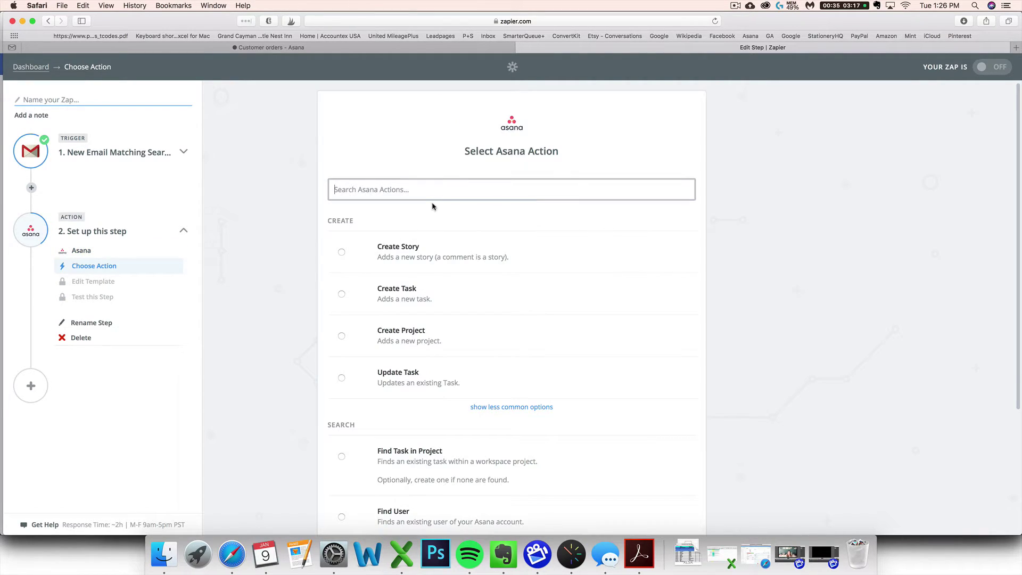
pyautogui.scroll(-1, 387, 190)
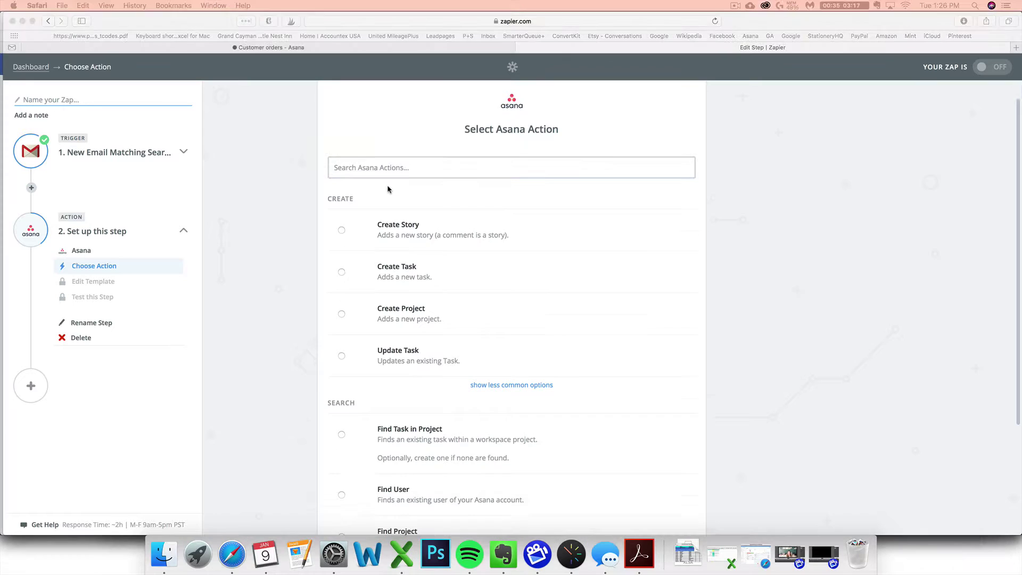
pyautogui.click(342, 272)
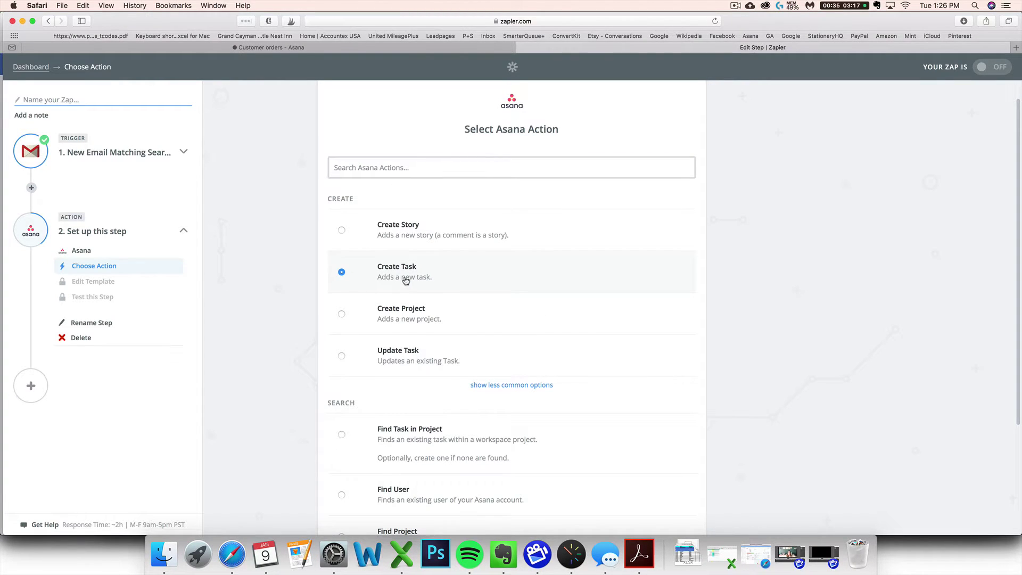
pyautogui.scroll(-3, 493, 285)
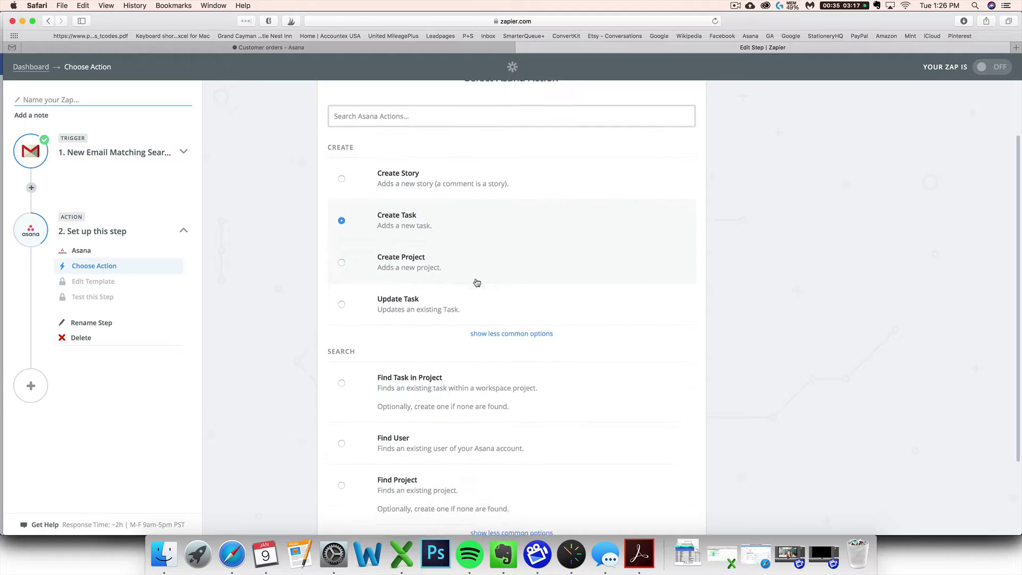
pyautogui.scroll(-3, 479, 283)
pyautogui.click(661, 474)
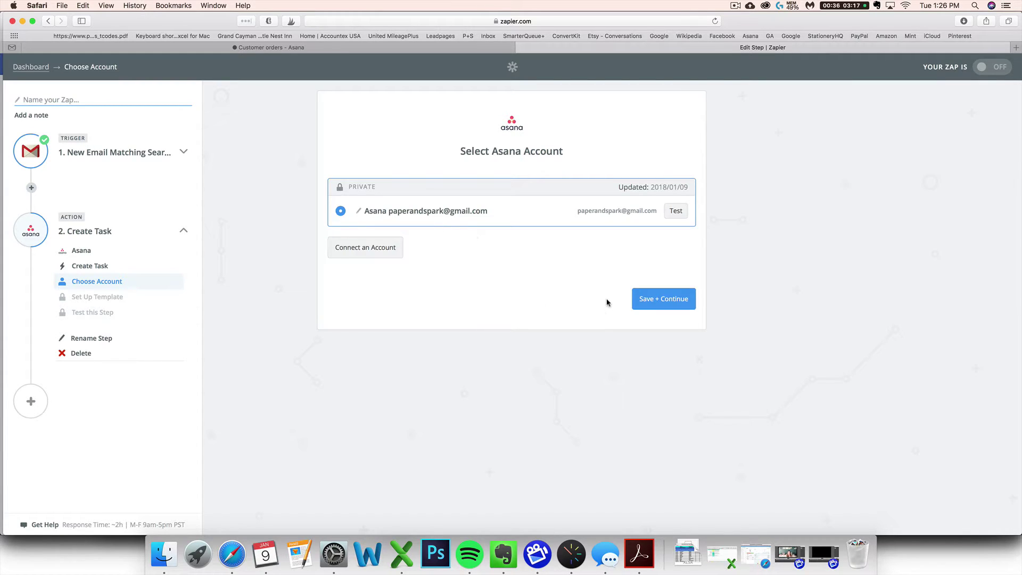
# Confirm the Asana account, then choose the paperandspark.com workspace and the Customer orders project.
pyautogui.click(651, 302)
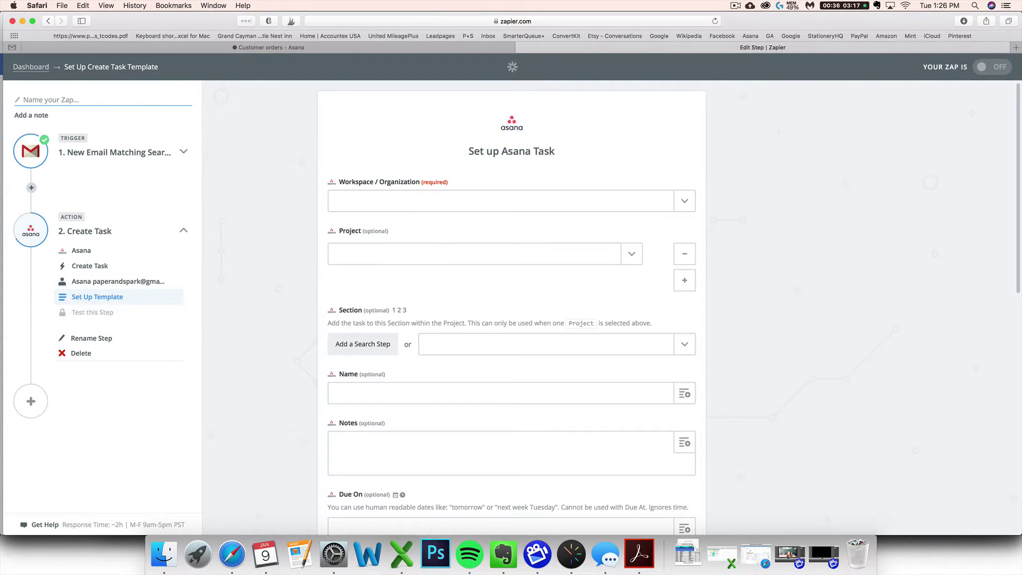
pyautogui.click(474, 202)
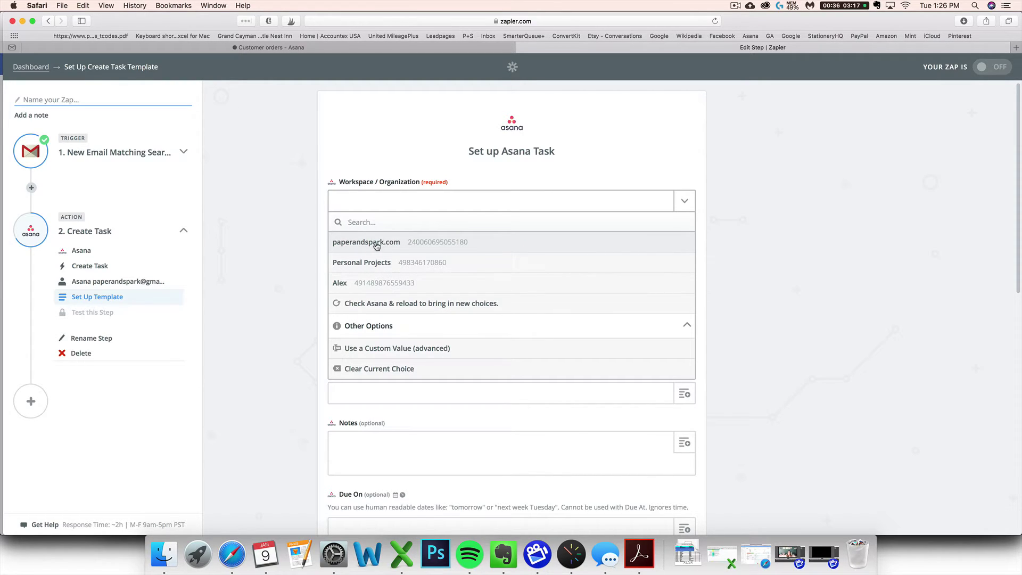
pyautogui.click(393, 244)
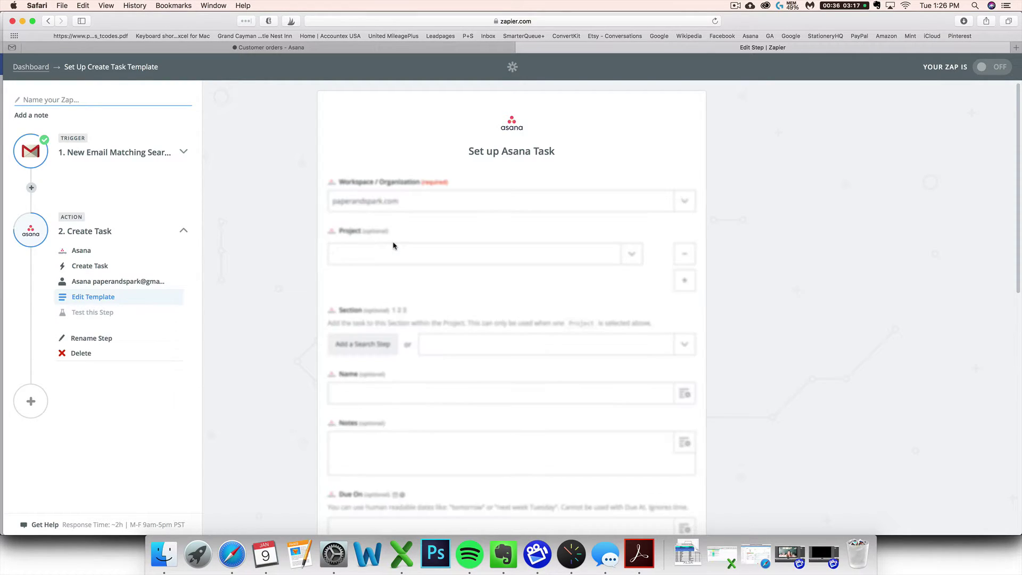
pyautogui.click(355, 256)
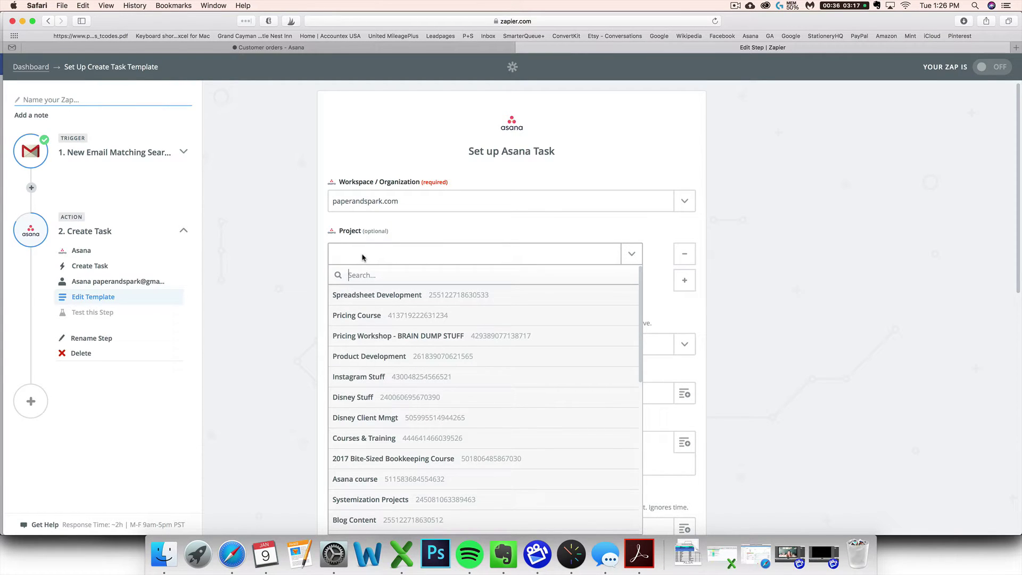
pyautogui.scroll(-4, 397, 309)
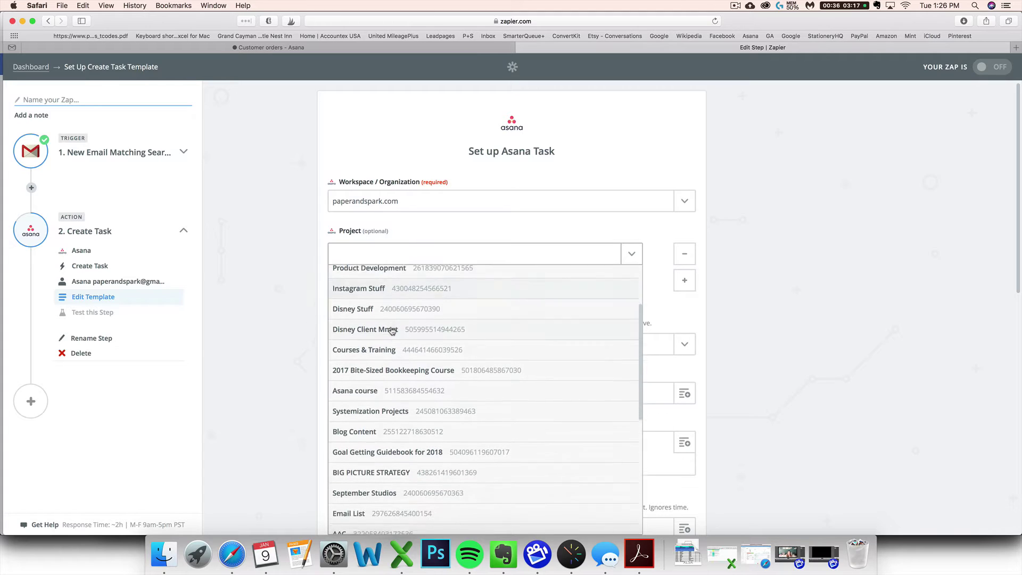
pyautogui.scroll(-9, 394, 335)
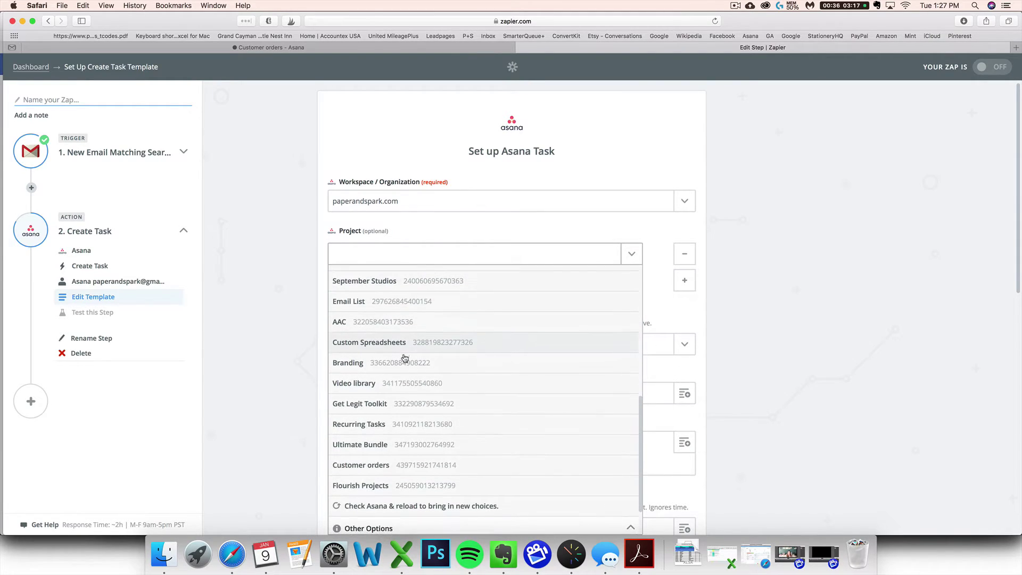
pyautogui.scroll(-2, 404, 358)
pyautogui.click(413, 420)
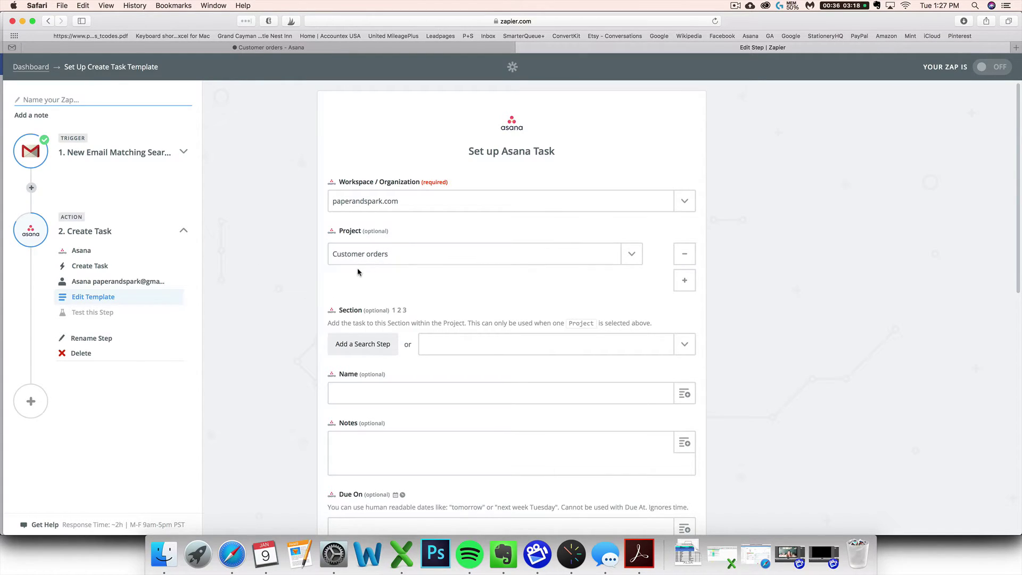
# Set the task's section to NEW within Customer orders.
pyautogui.scroll(-1, 358, 272)
pyautogui.scroll(-1, 367, 240)
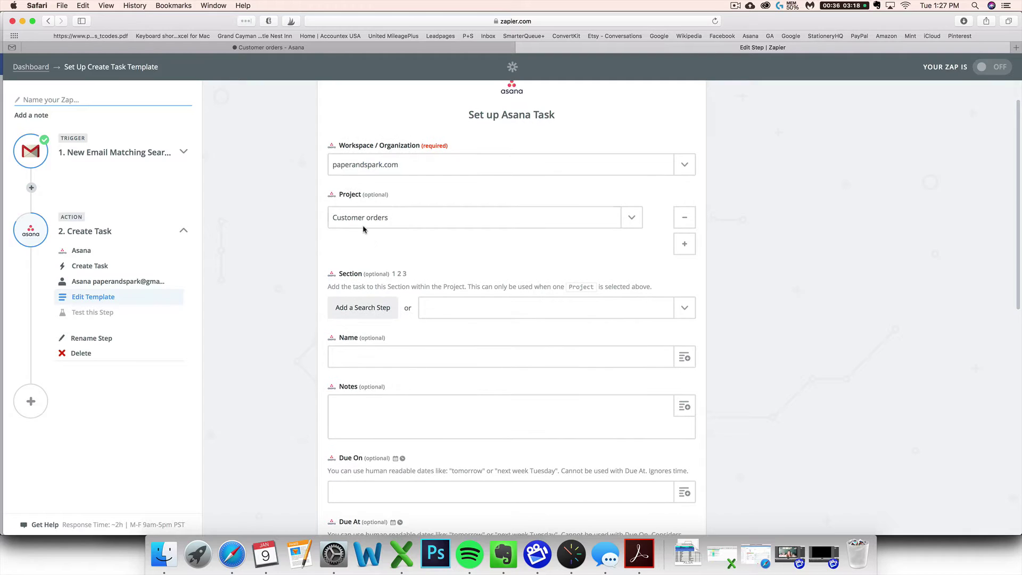
pyautogui.scroll(1, 394, 228)
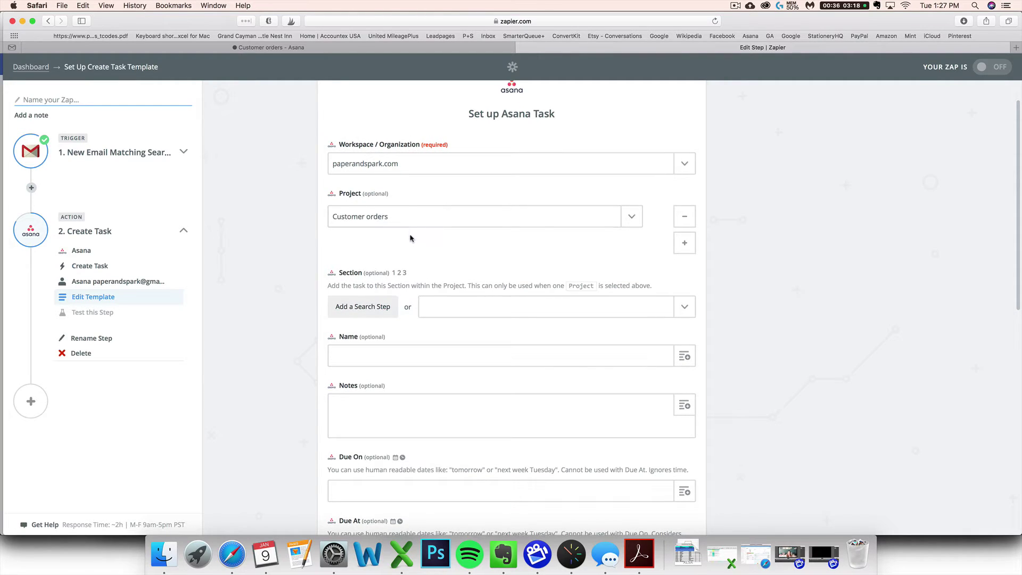
pyautogui.click(462, 318)
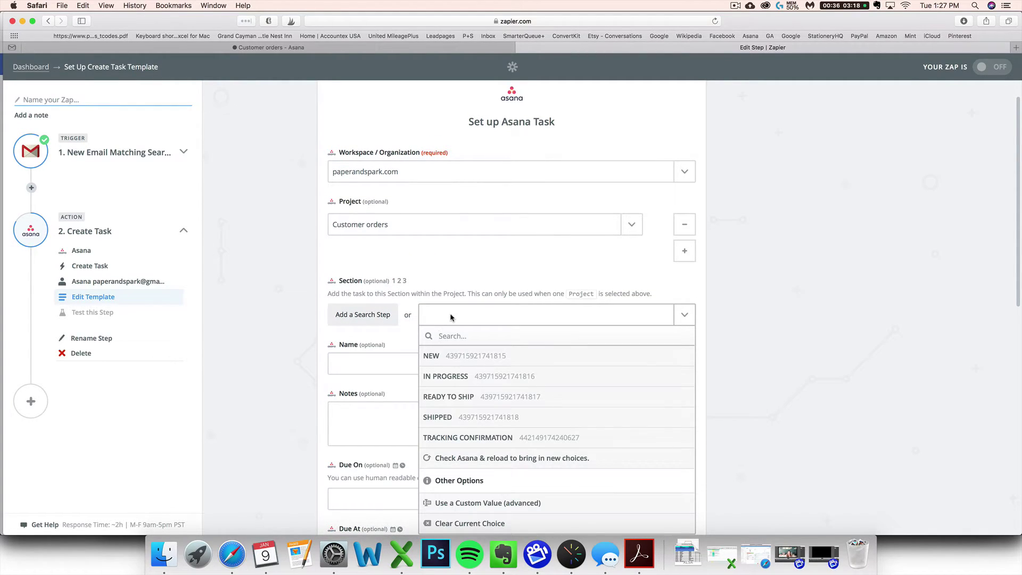
pyautogui.scroll(-2, 469, 373)
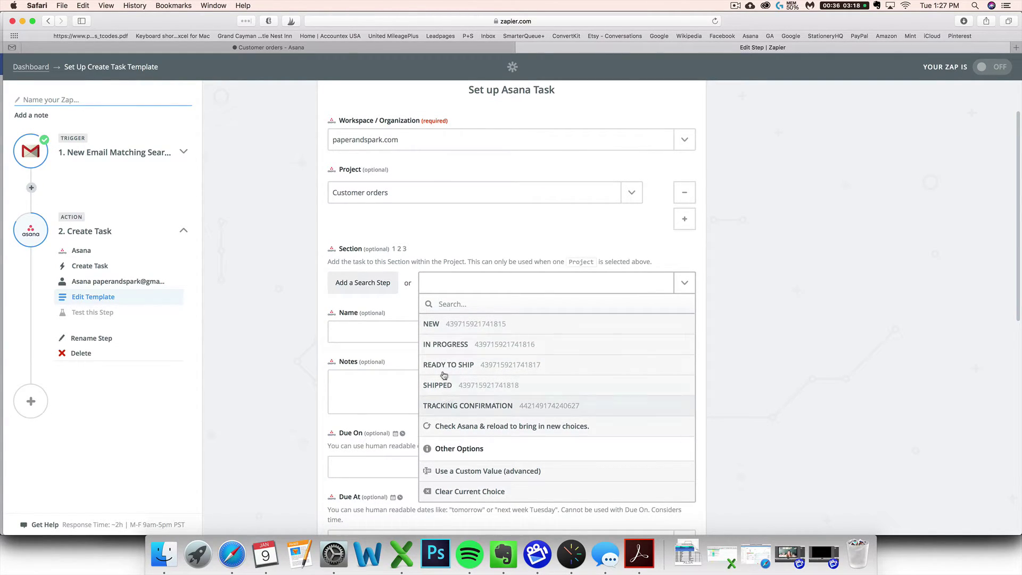
pyautogui.click(434, 325)
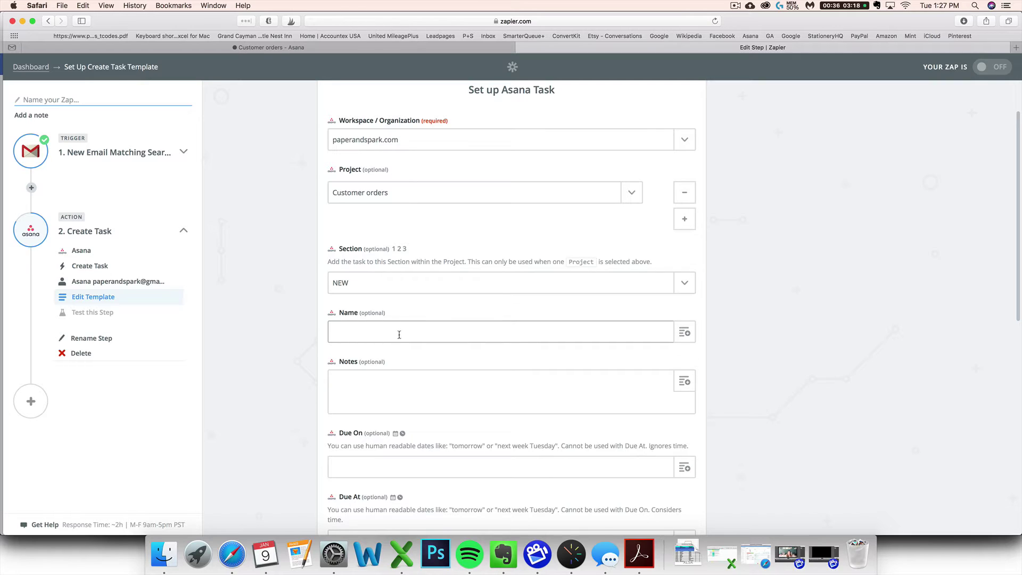
# Map the Gmail step 1 Subject into the Asana task Name, after glancing at the Customer orders board.
pyautogui.scroll(-1, 479, 331)
pyautogui.click(431, 289)
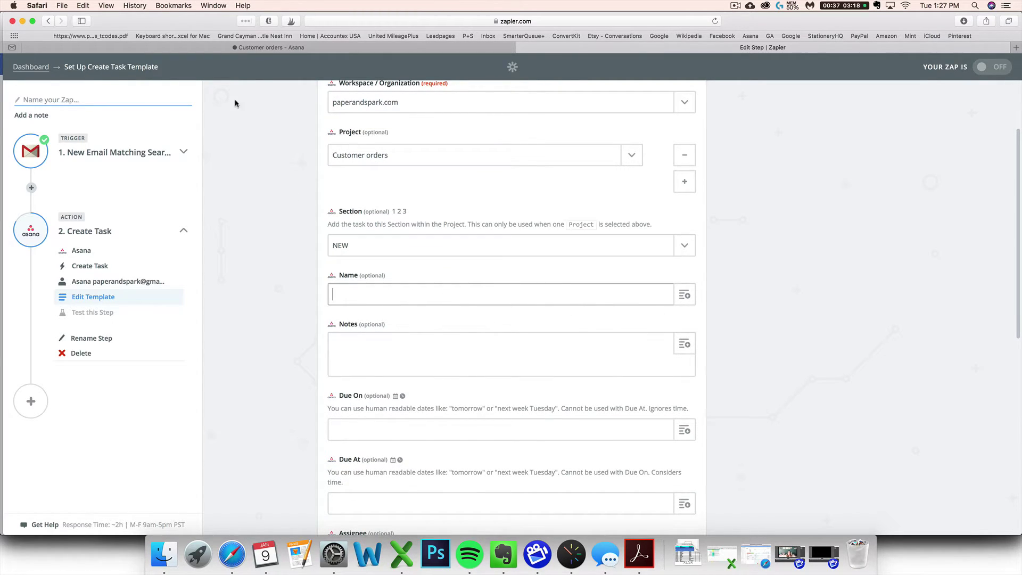
pyautogui.click(273, 49)
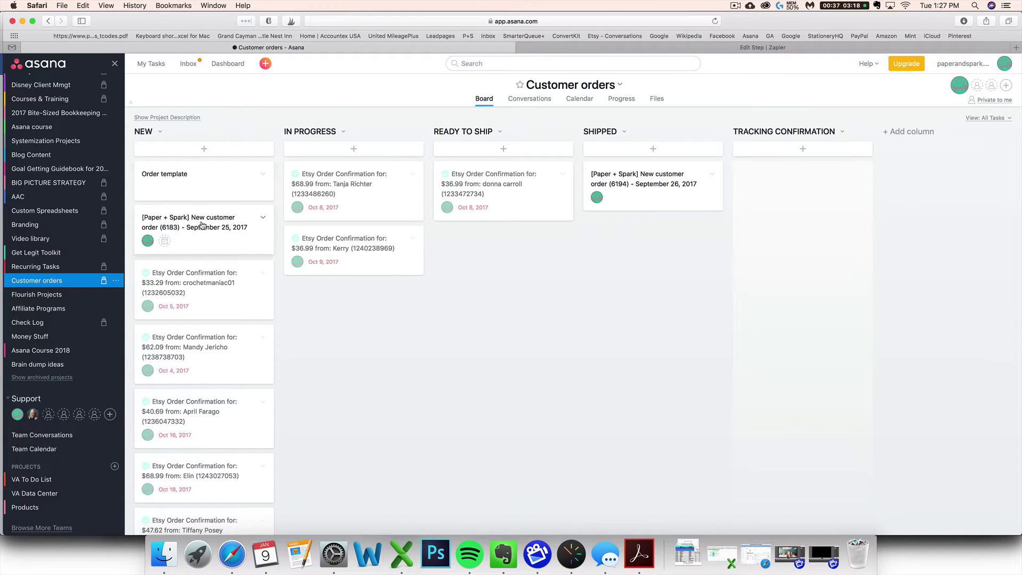
pyautogui.click(720, 48)
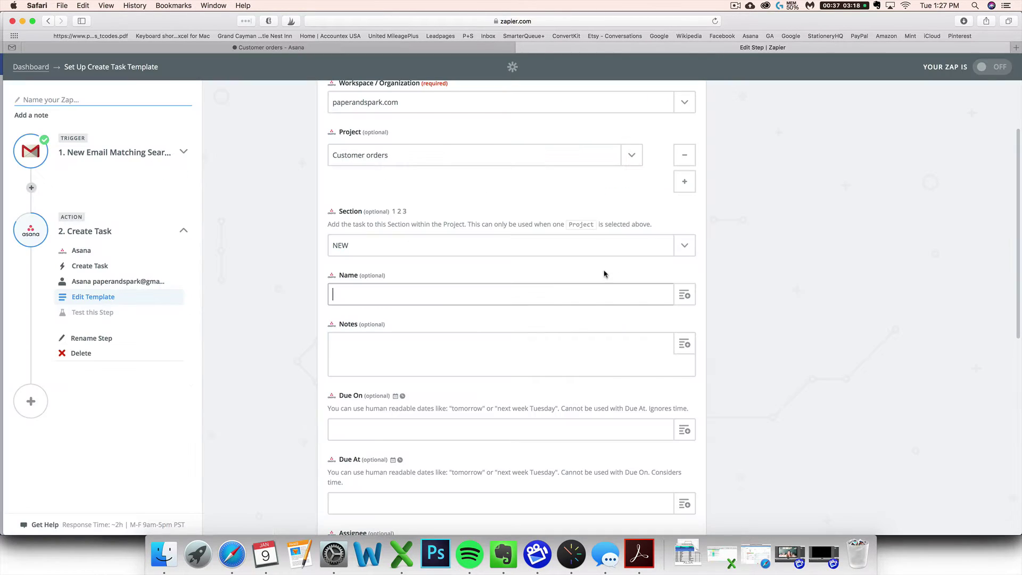
pyautogui.click(686, 296)
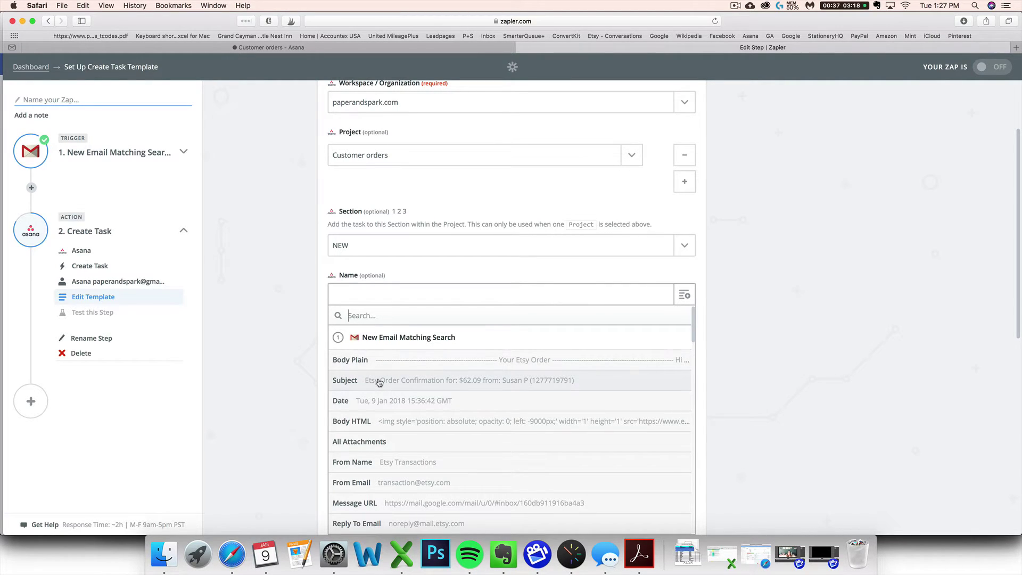
pyautogui.scroll(-5, 379, 383)
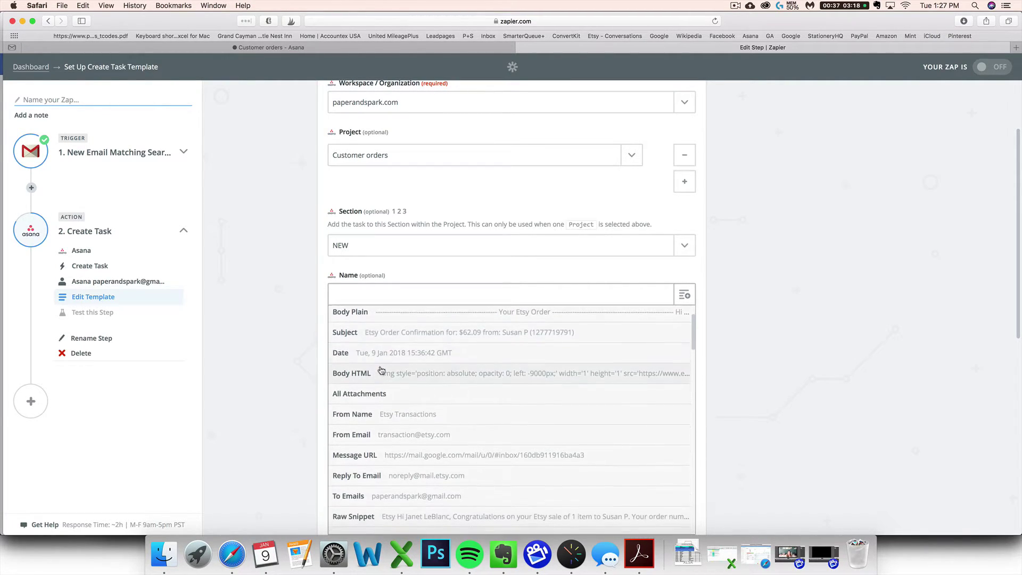
pyautogui.scroll(-5, 381, 367)
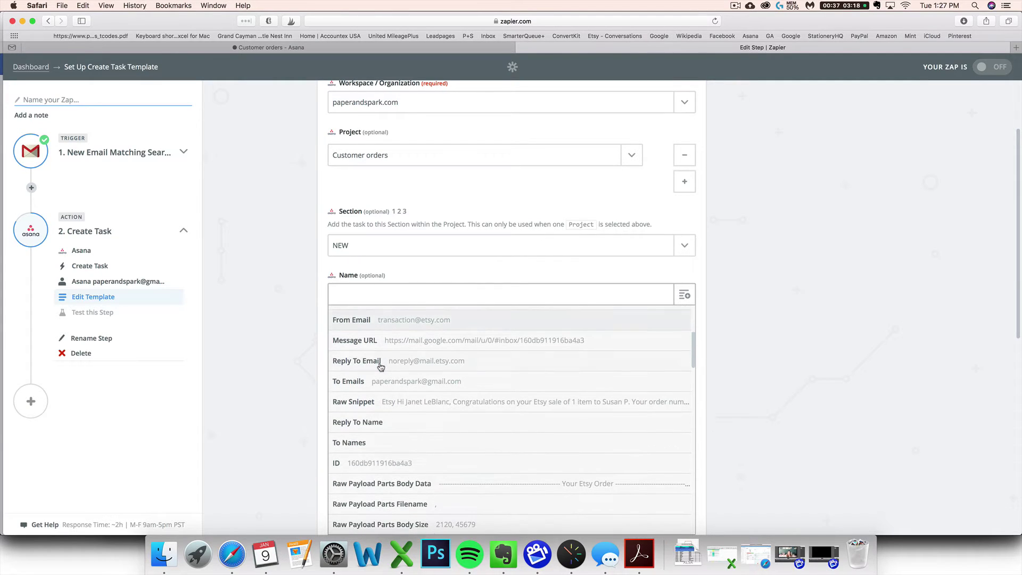
pyautogui.scroll(-10, 381, 367)
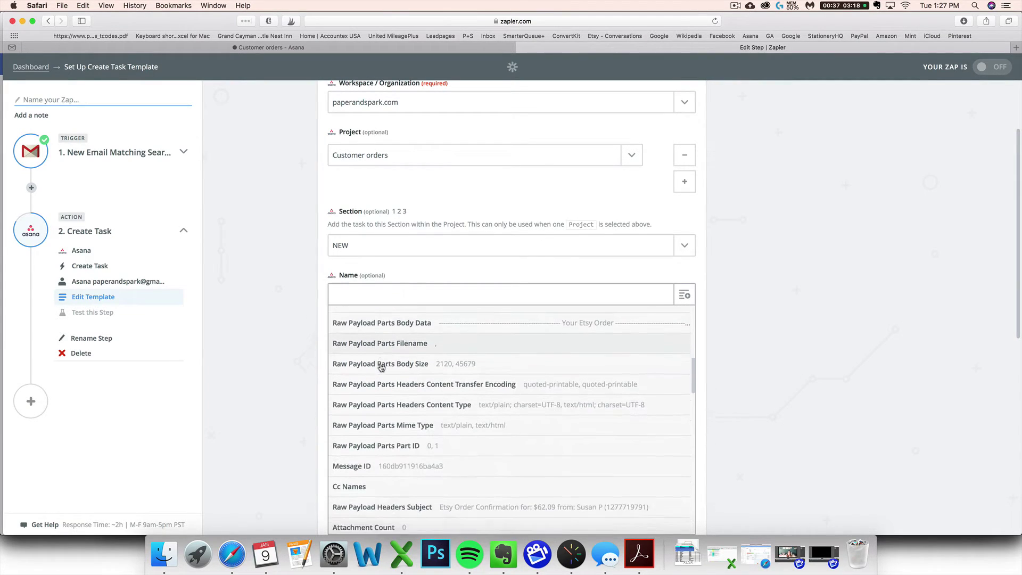
pyautogui.scroll(-6, 381, 367)
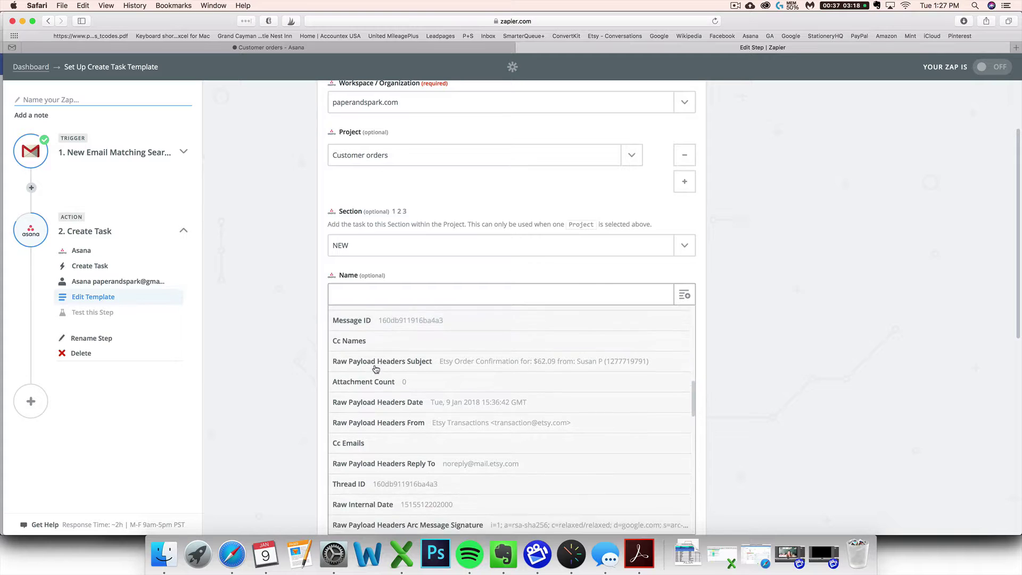
pyautogui.scroll(15, 375, 368)
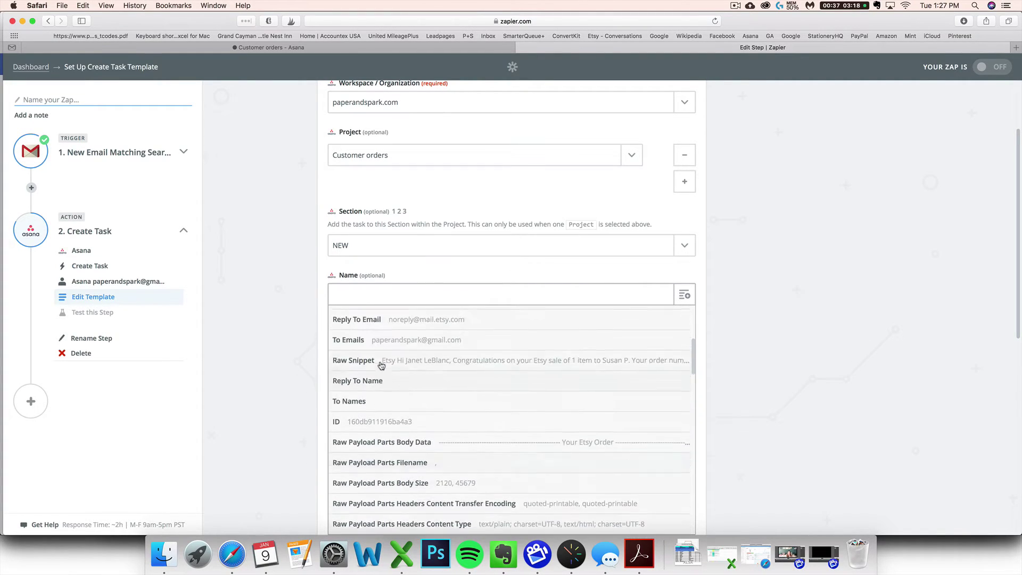
pyautogui.scroll(5, 382, 362)
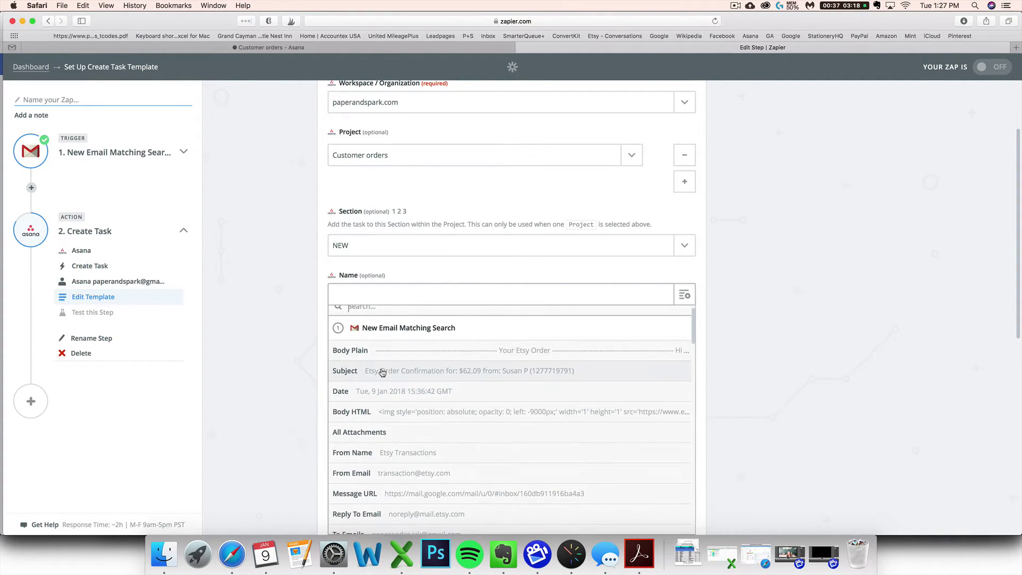
pyautogui.click(382, 369)
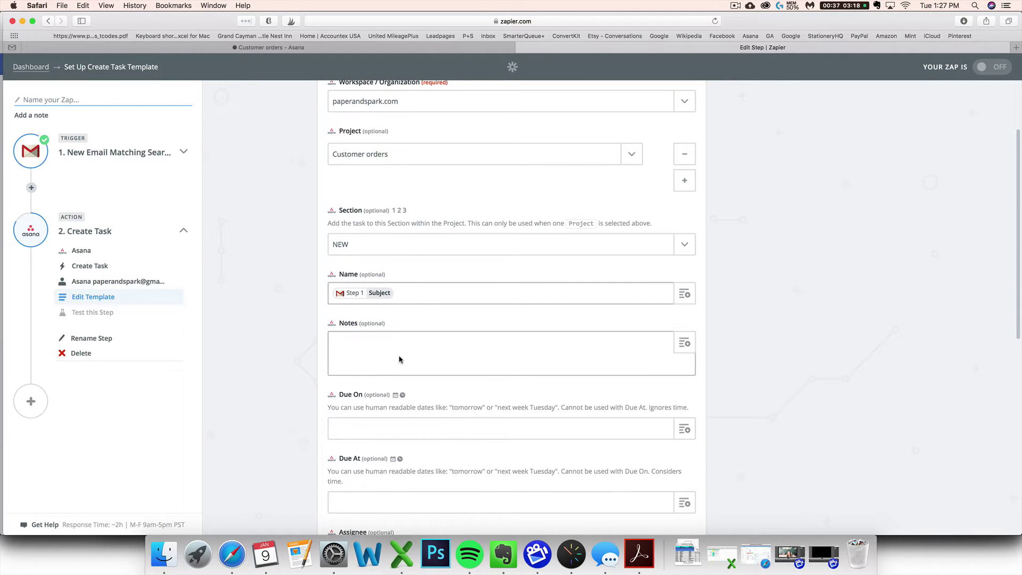
pyautogui.scroll(-3, 361, 358)
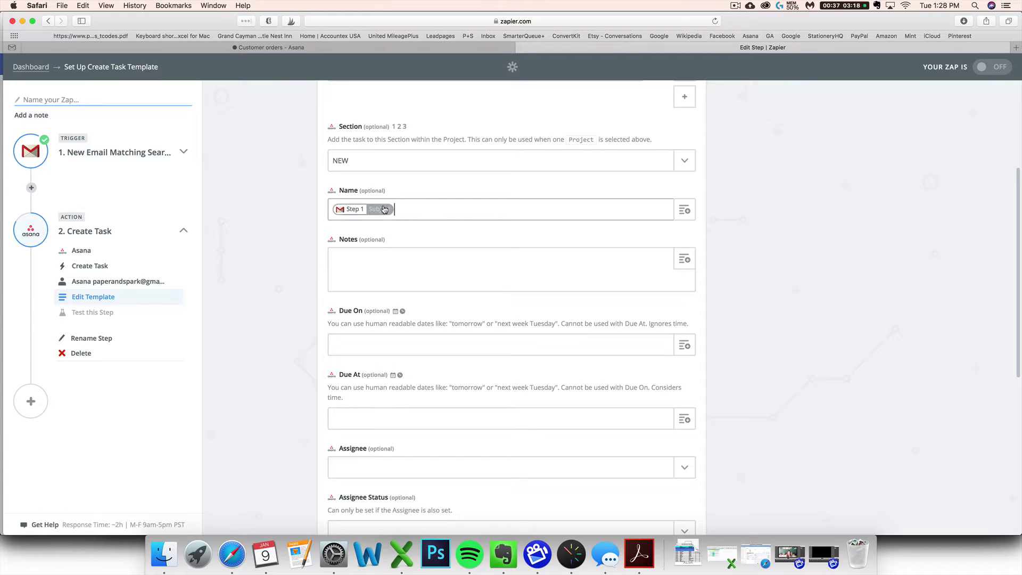
# Put the email Date, then Body Plain, into Notes, using an existing Etsy order task as reference.
pyautogui.click(368, 262)
pyautogui.click(333, 47)
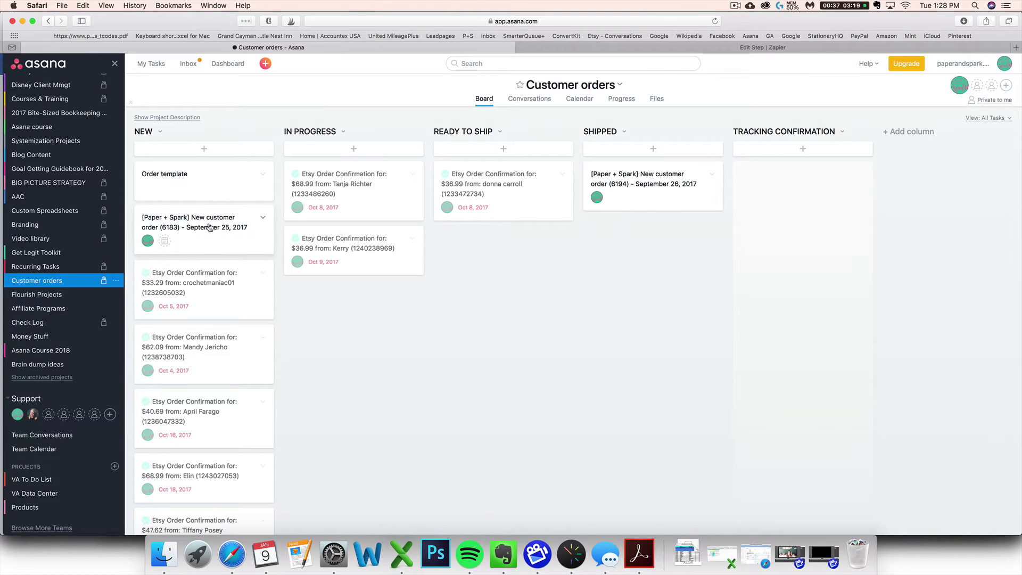
pyautogui.click(208, 282)
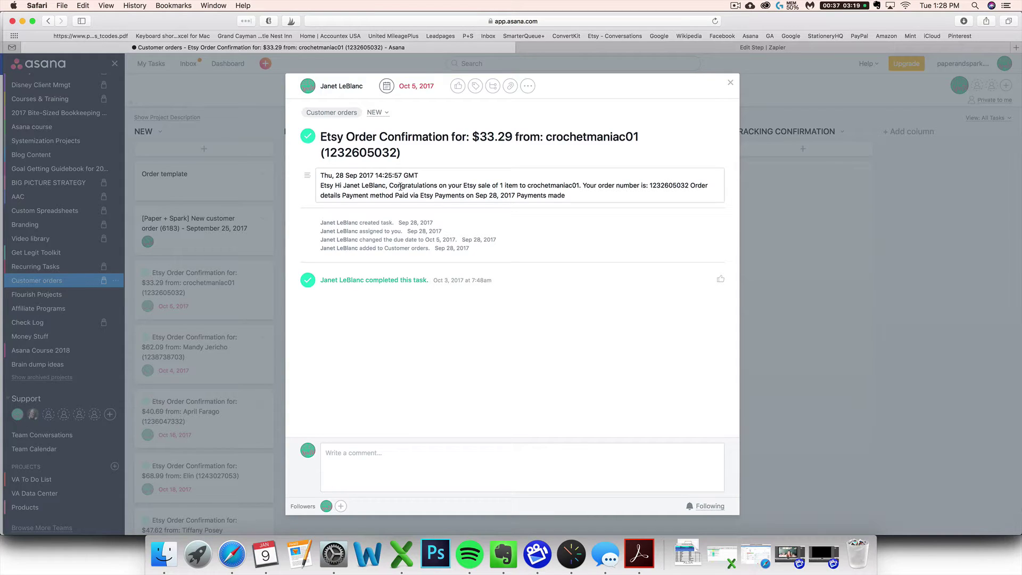
pyautogui.click(684, 50)
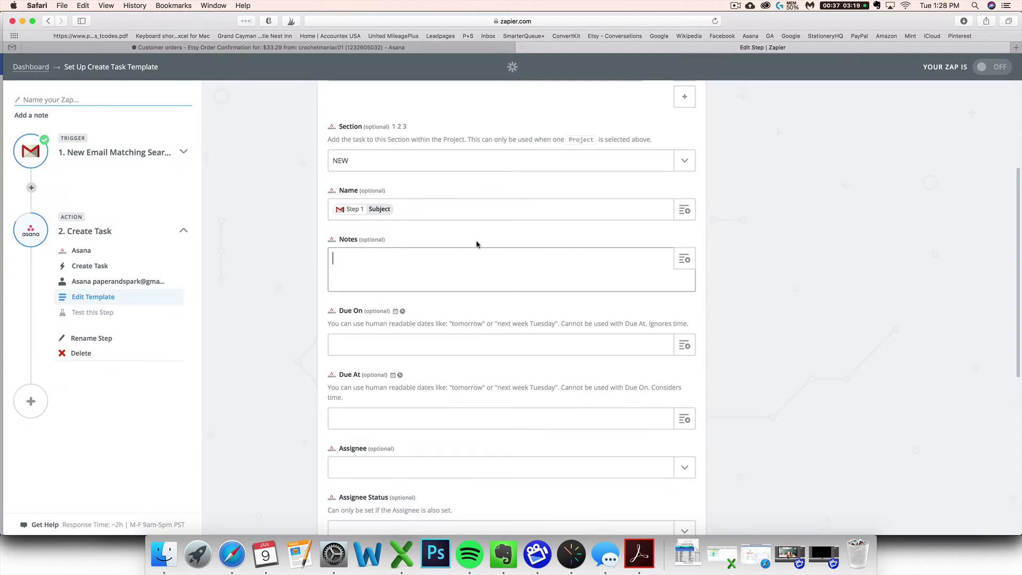
pyautogui.click(685, 259)
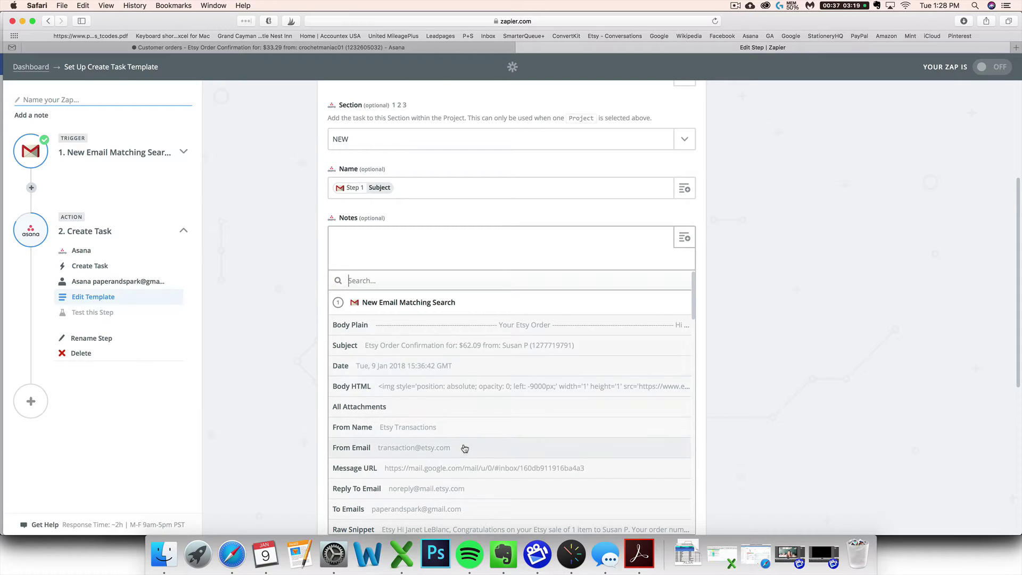
pyautogui.click(388, 366)
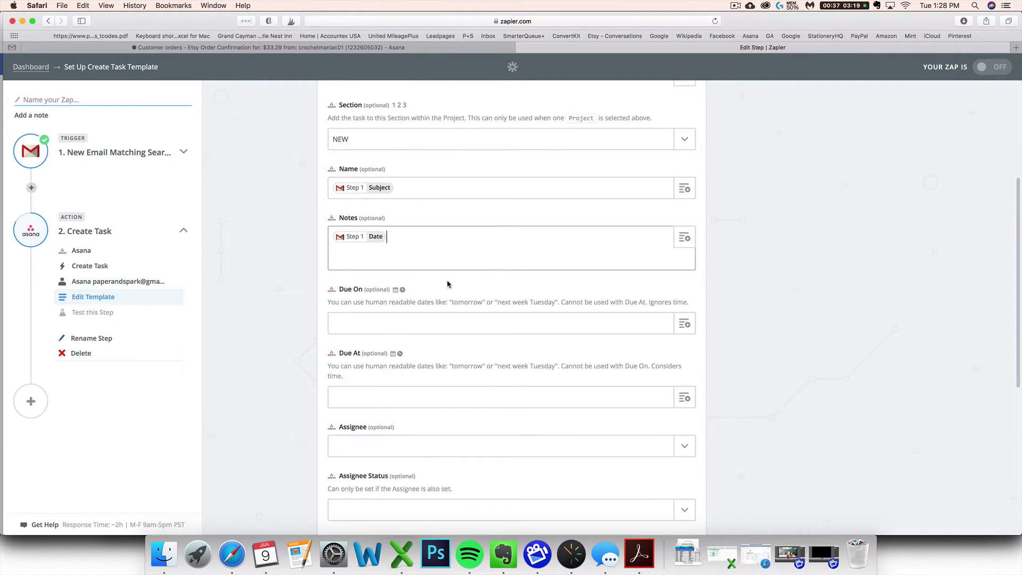
pyautogui.click(685, 237)
pyautogui.click(473, 330)
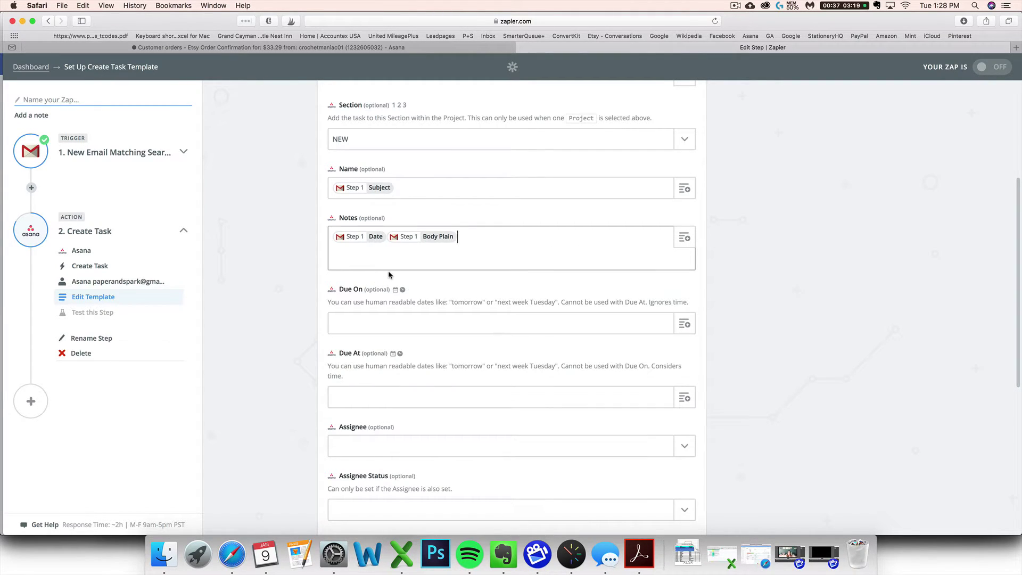
# Move to the empty Due On field and check an Asana order task's dates for reference.
pyautogui.scroll(-1, 367, 275)
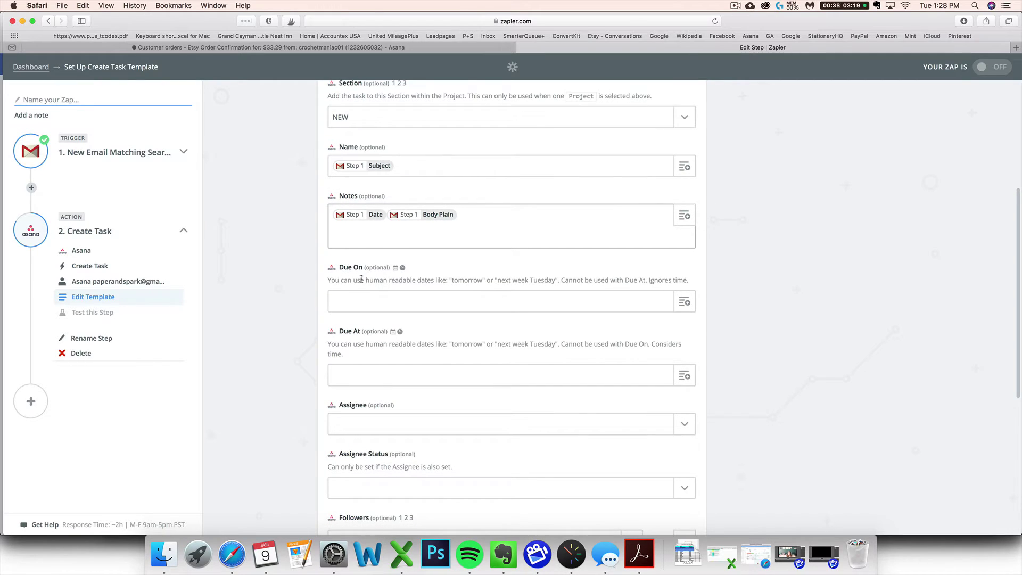
pyautogui.scroll(1, 347, 300)
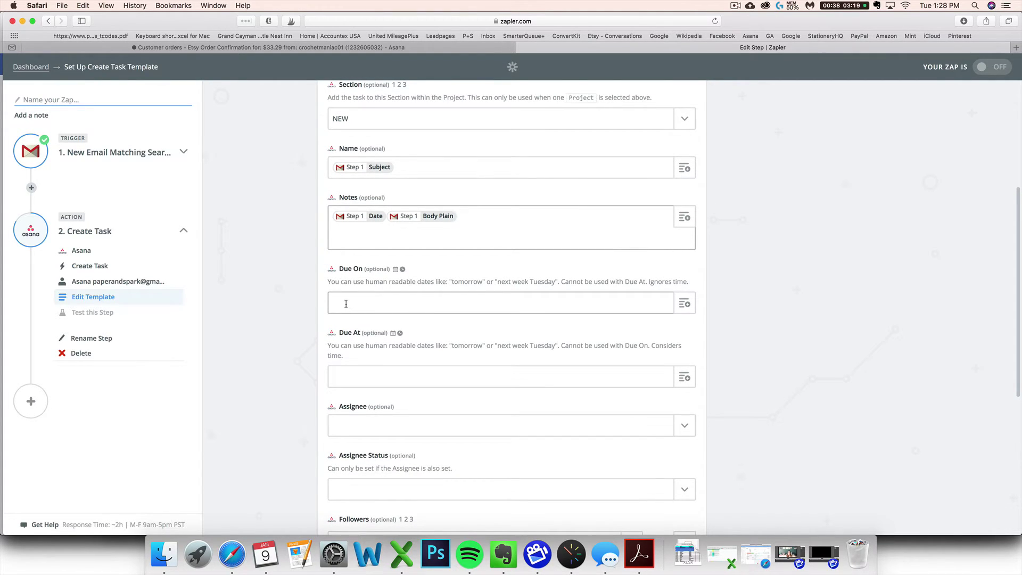
pyautogui.click(346, 304)
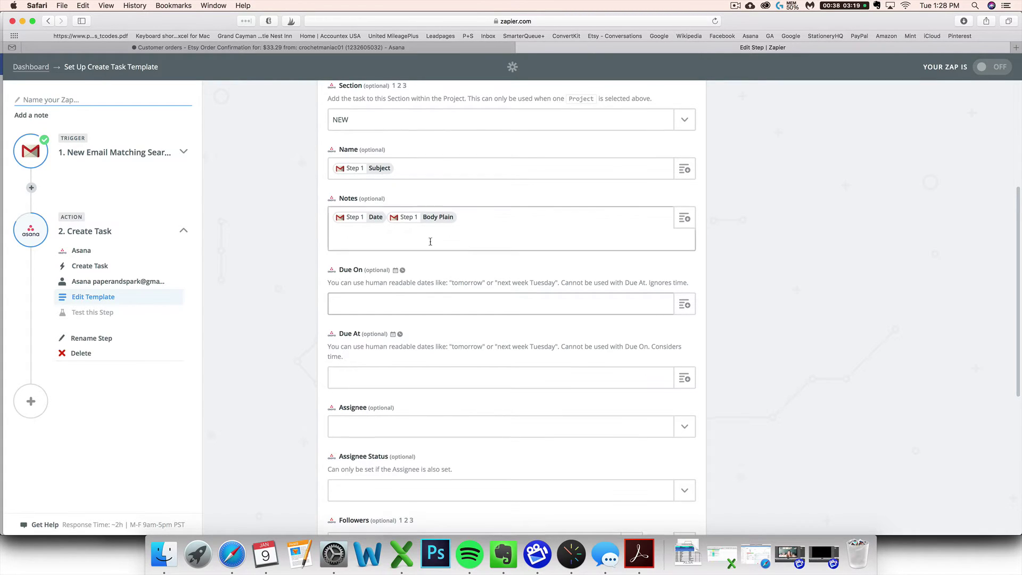
pyautogui.press('Tab')
pyautogui.click(408, 49)
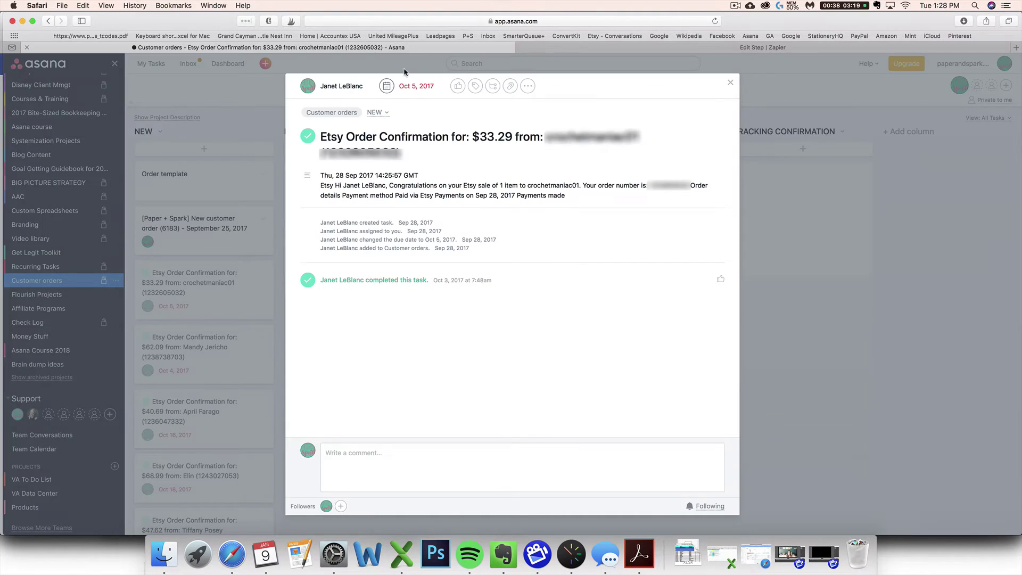
pyautogui.click(730, 85)
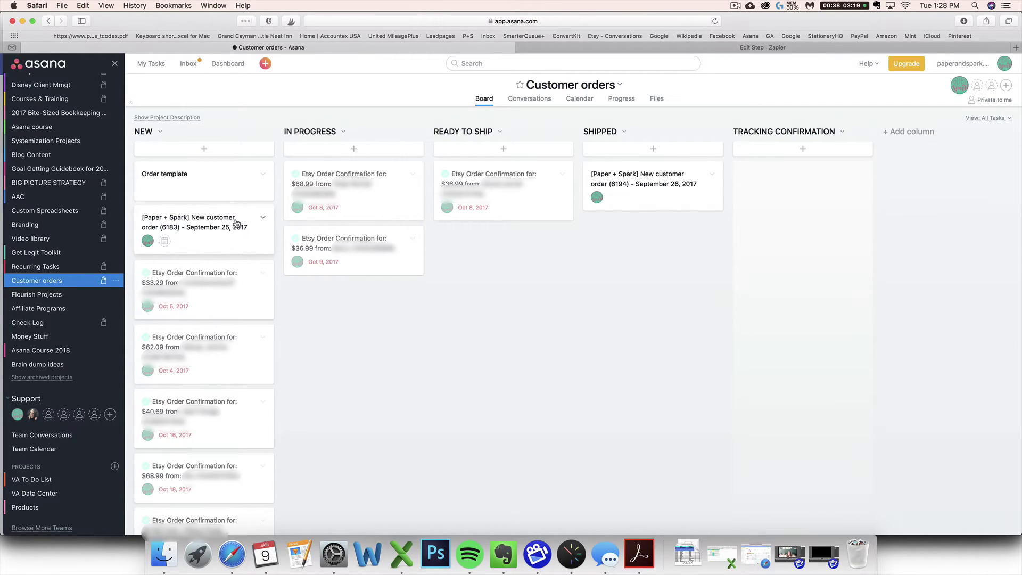
pyautogui.click(632, 50)
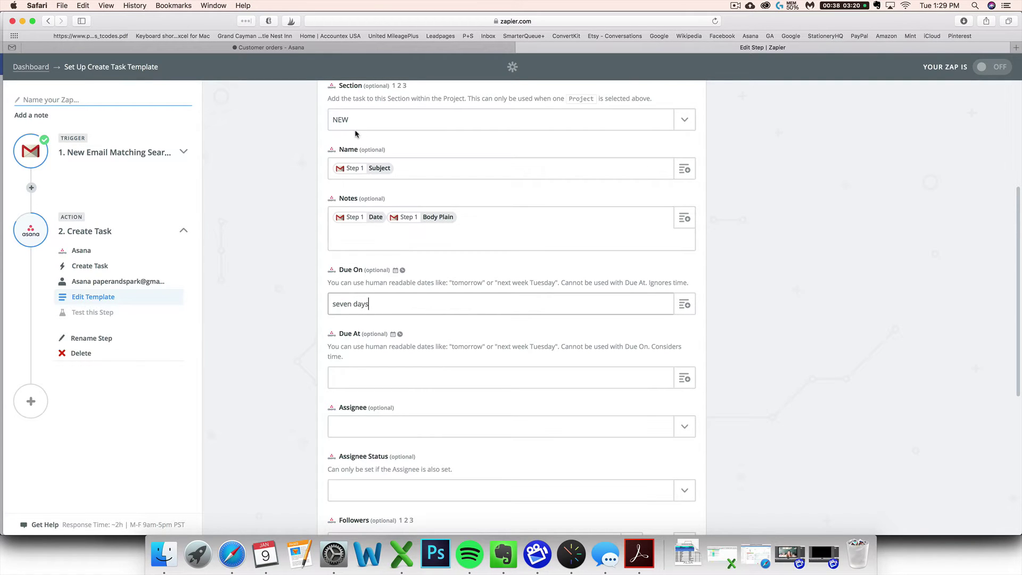
pyautogui.scroll(1, 346, 137)
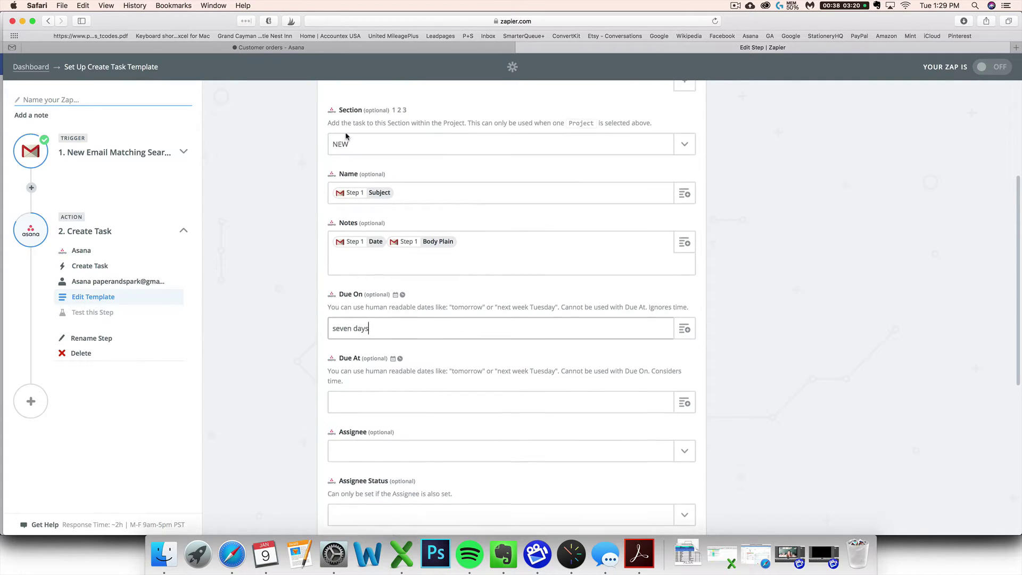
# Open the Oct 5 $33.29 Etsy order task and highlight its 28 Sep 2017 order date.
pyautogui.click(215, 48)
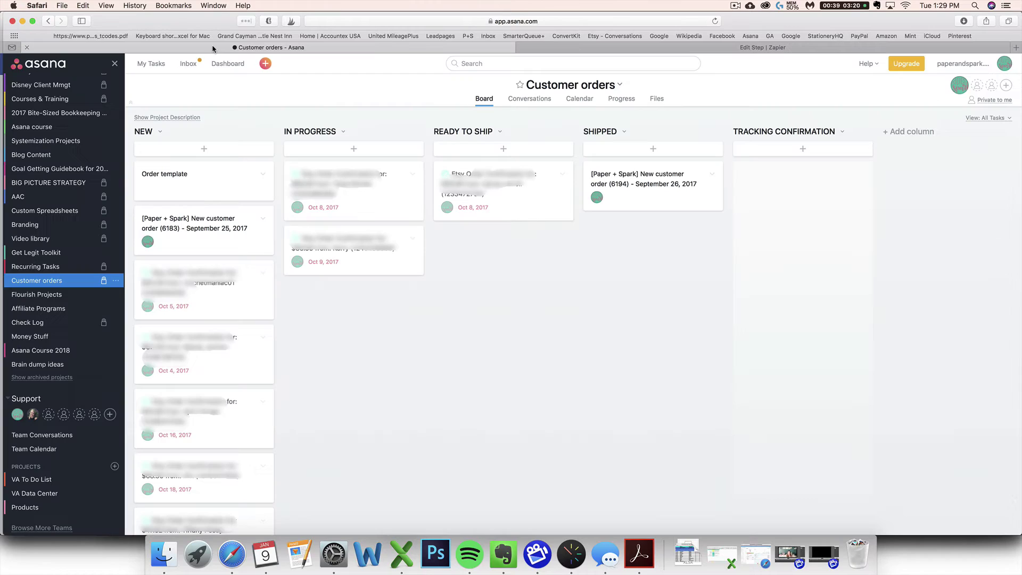
pyautogui.click(196, 290)
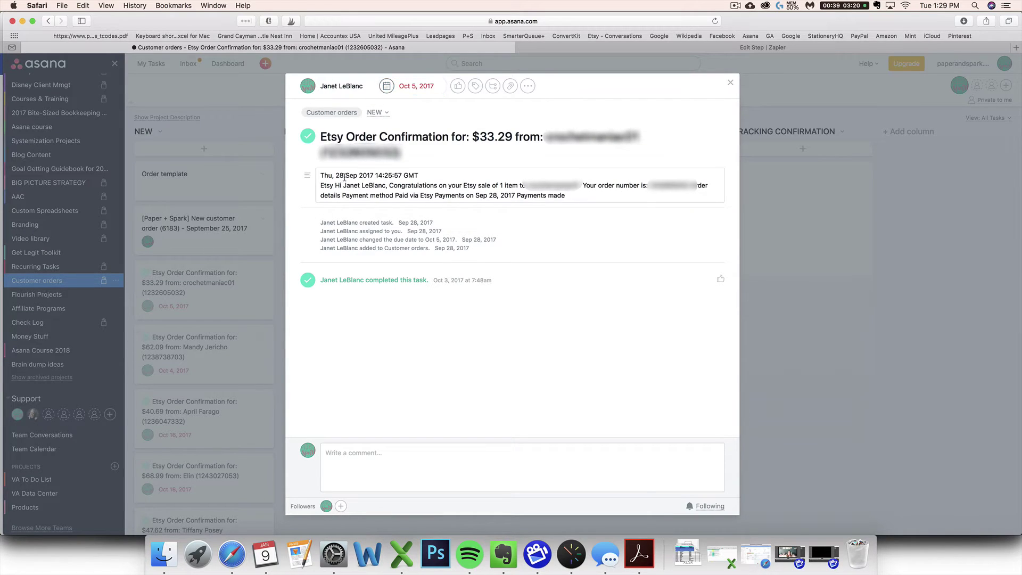
pyautogui.moveTo(336, 176); pyautogui.dragTo(372, 175)
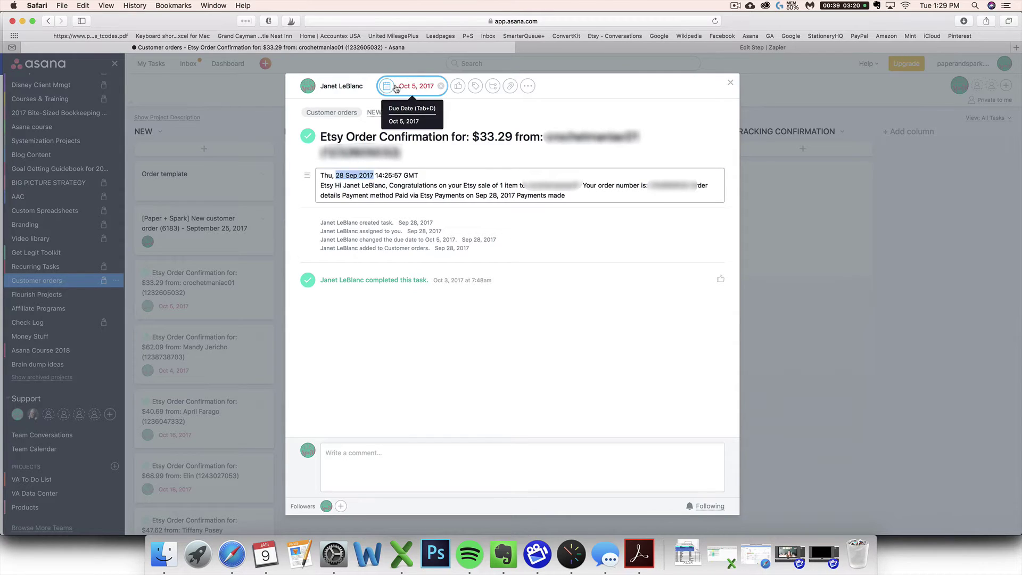
# Close the Etsy task and choose a team member as Assignee in the Zapier template.
pyautogui.click(838, 335)
pyautogui.click(771, 47)
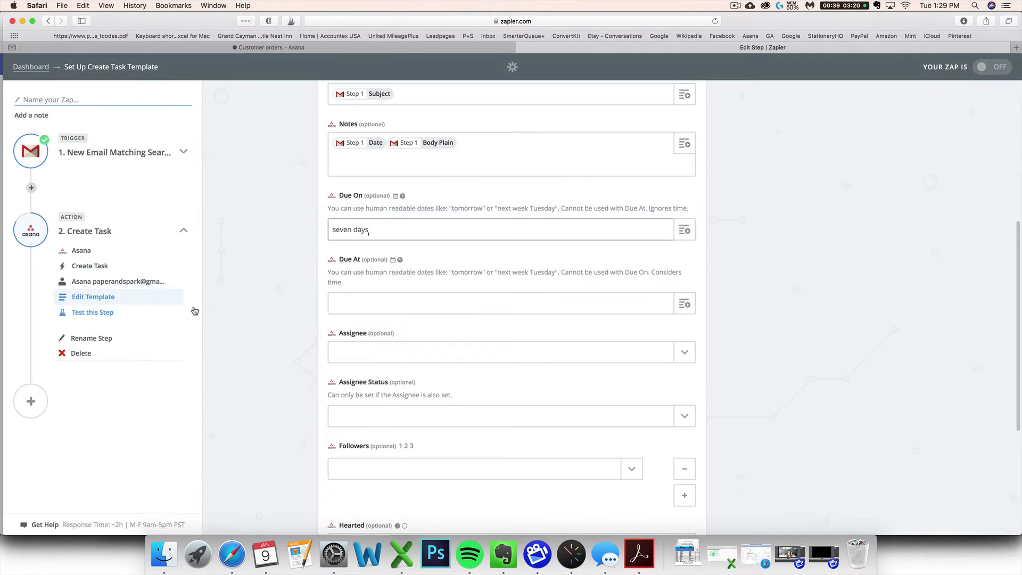
pyautogui.click(390, 357)
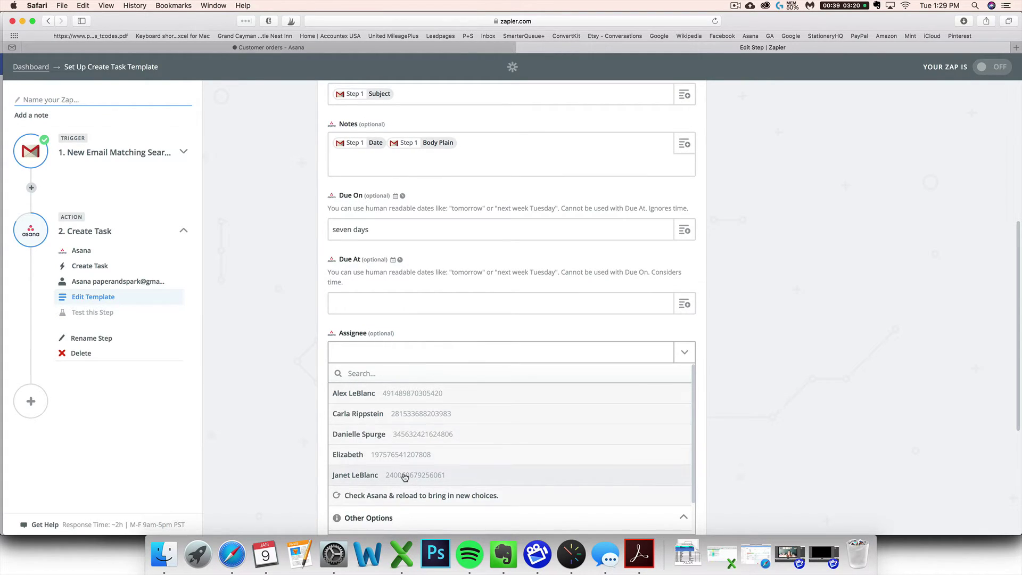
pyautogui.click(406, 475)
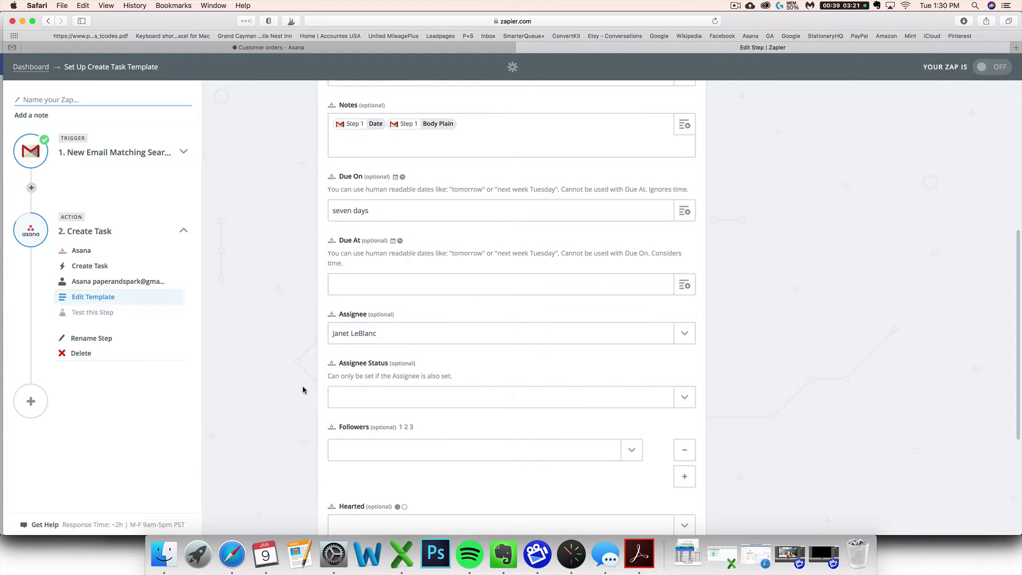
pyautogui.scroll(-3, 304, 389)
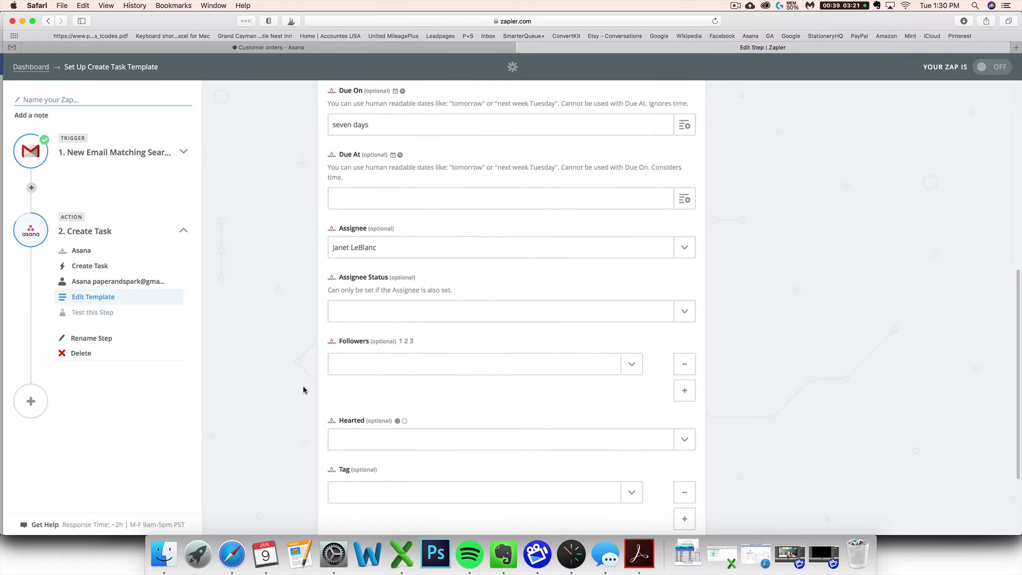
pyautogui.scroll(-2, 341, 359)
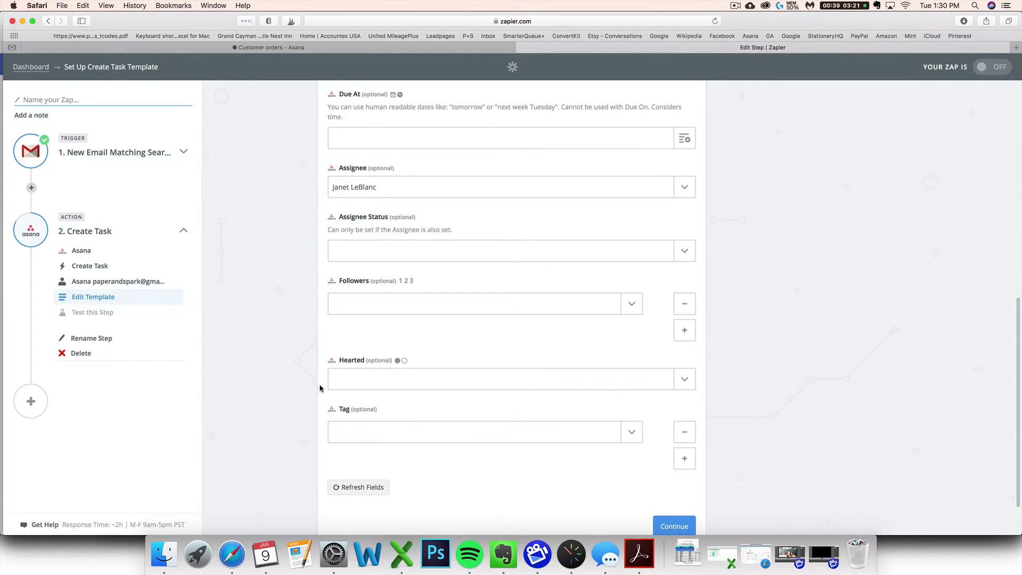
pyautogui.scroll(-2, 346, 379)
pyautogui.scroll(-1, 349, 377)
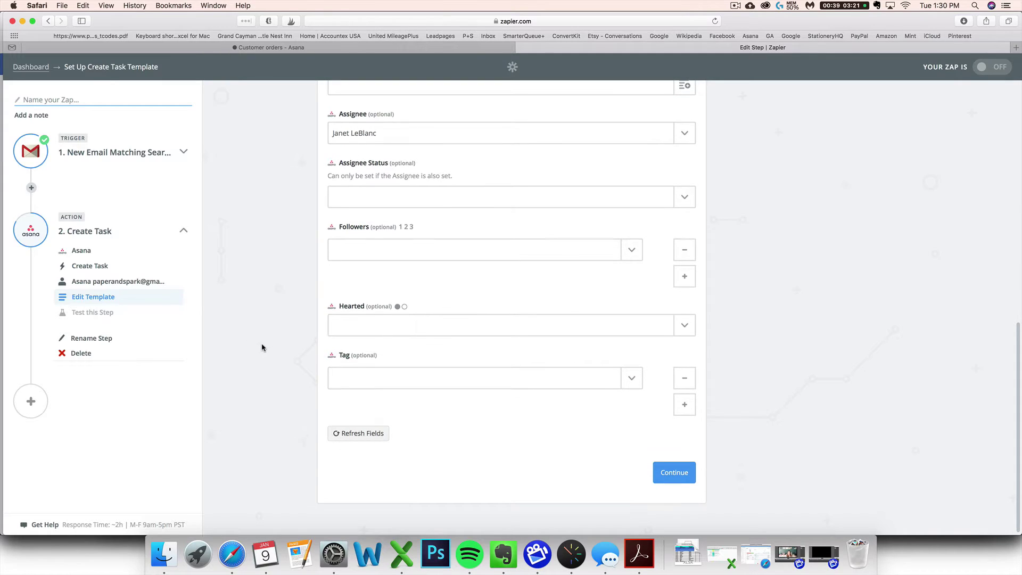
# Save the template, review the sample task, and send a test task to Asana.
pyautogui.click(672, 475)
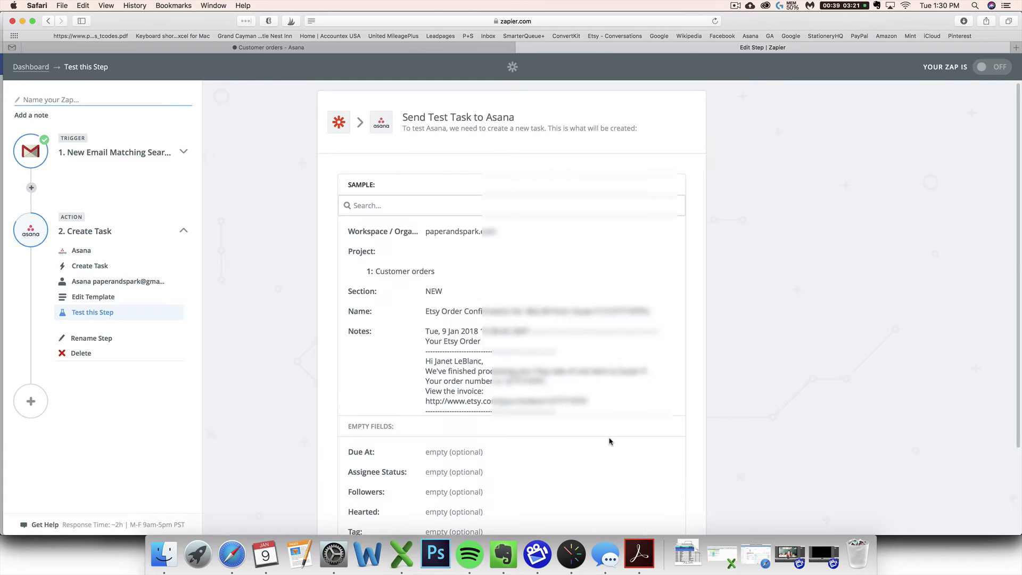
pyautogui.scroll(-1, 561, 397)
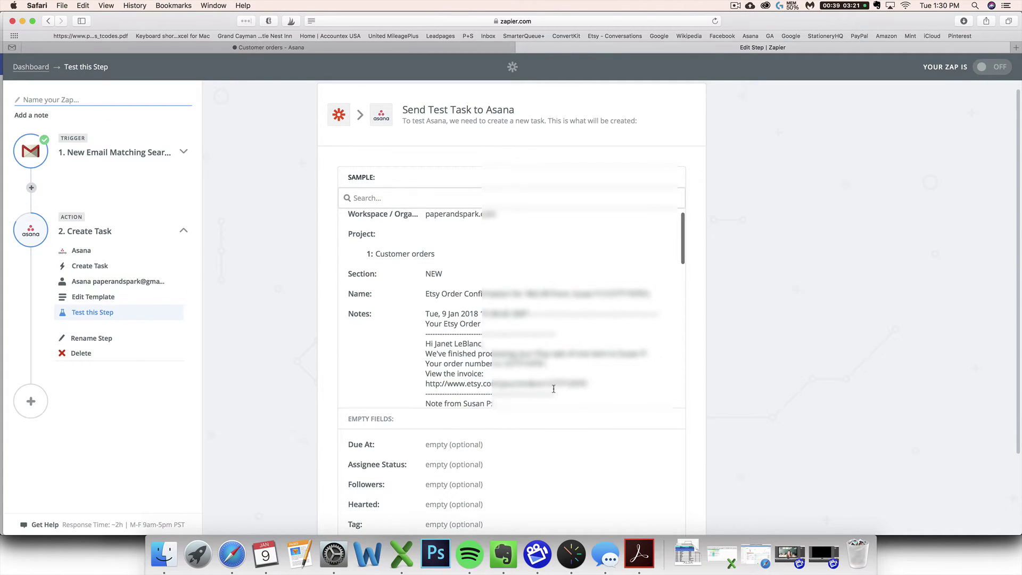
pyautogui.scroll(-1, 552, 390)
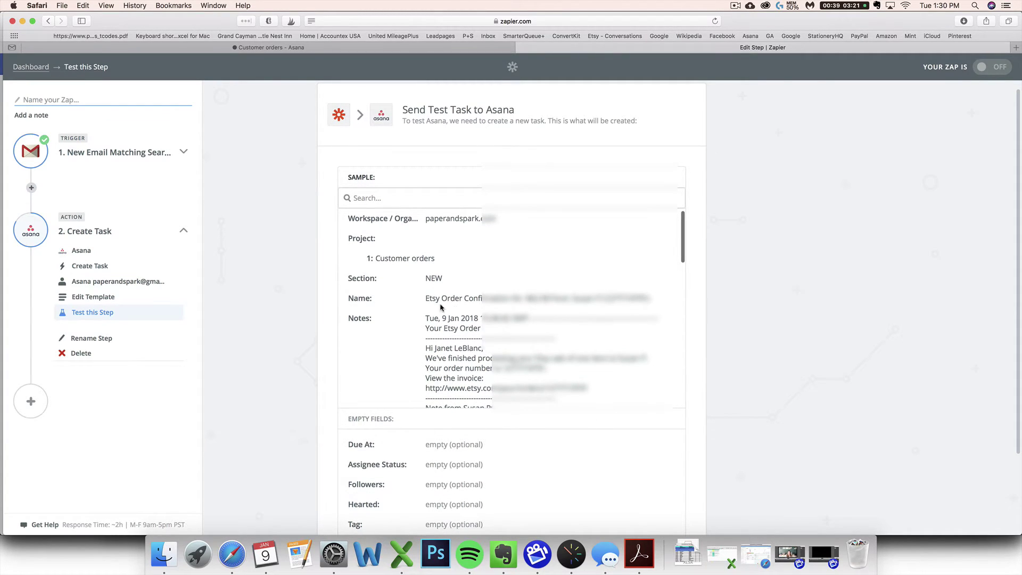
pyautogui.scroll(1, 483, 294)
pyautogui.scroll(-1, 442, 282)
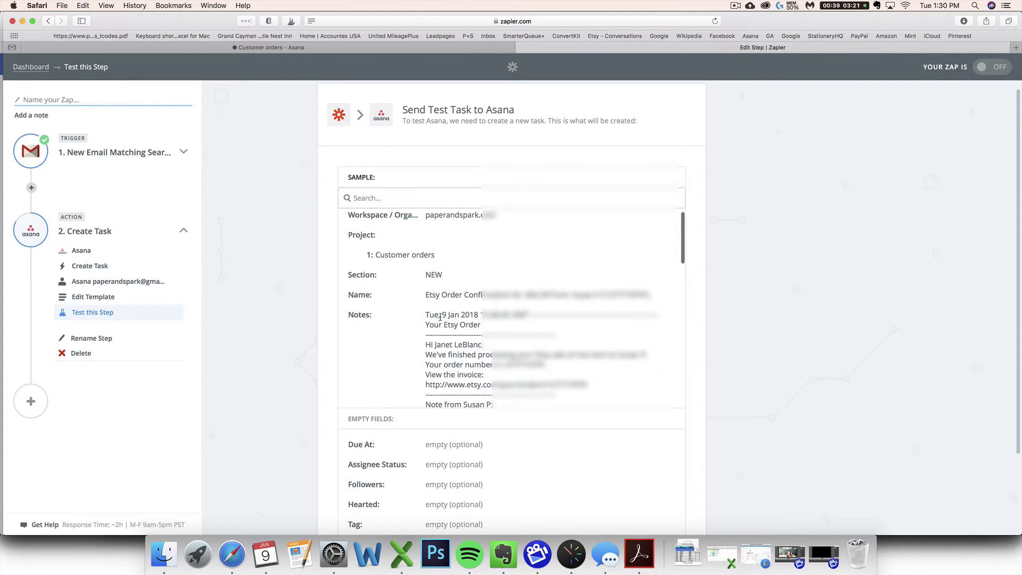
pyautogui.scroll(-10, 439, 318)
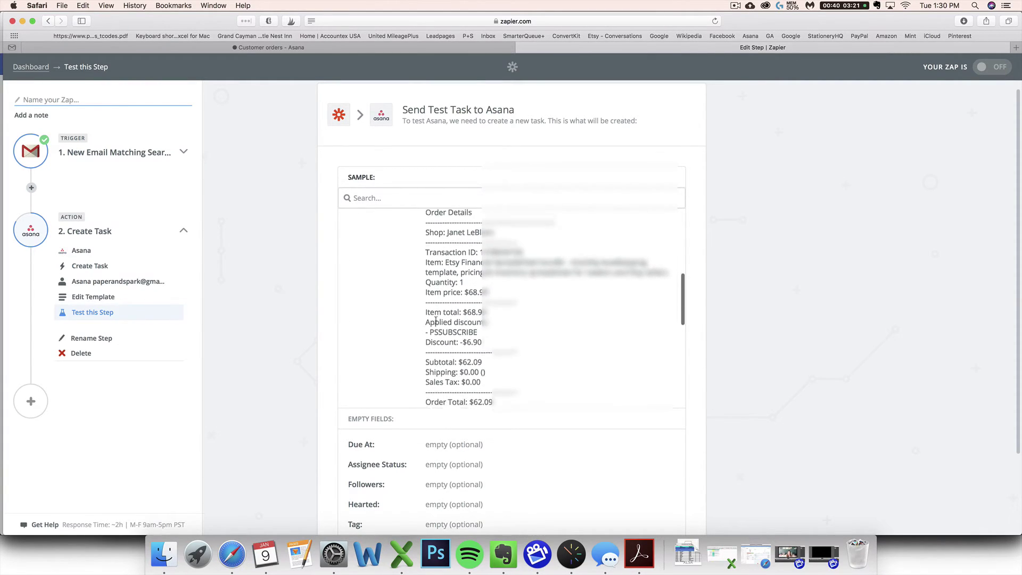
pyautogui.scroll(5, 436, 321)
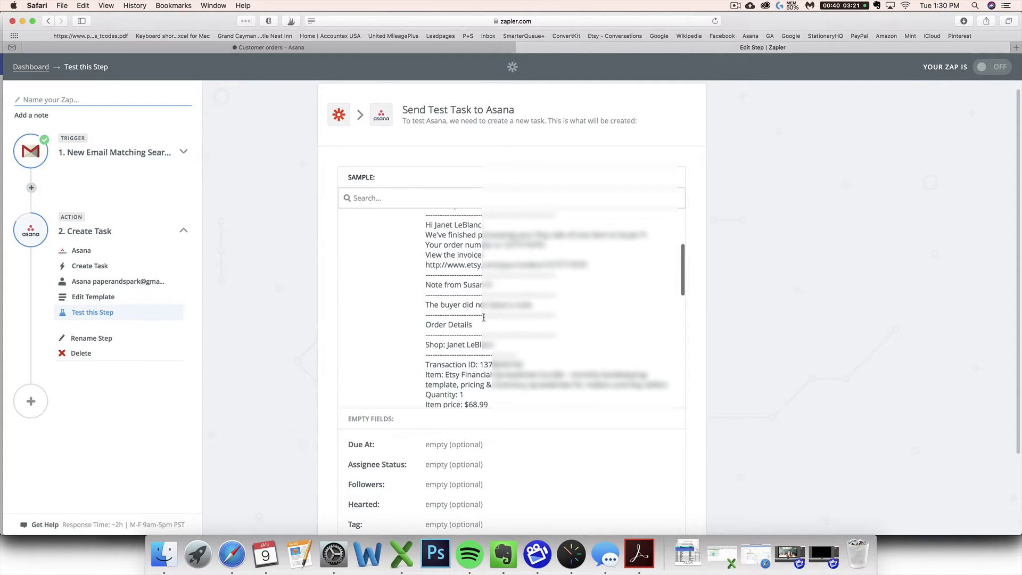
pyautogui.scroll(-10, 483, 318)
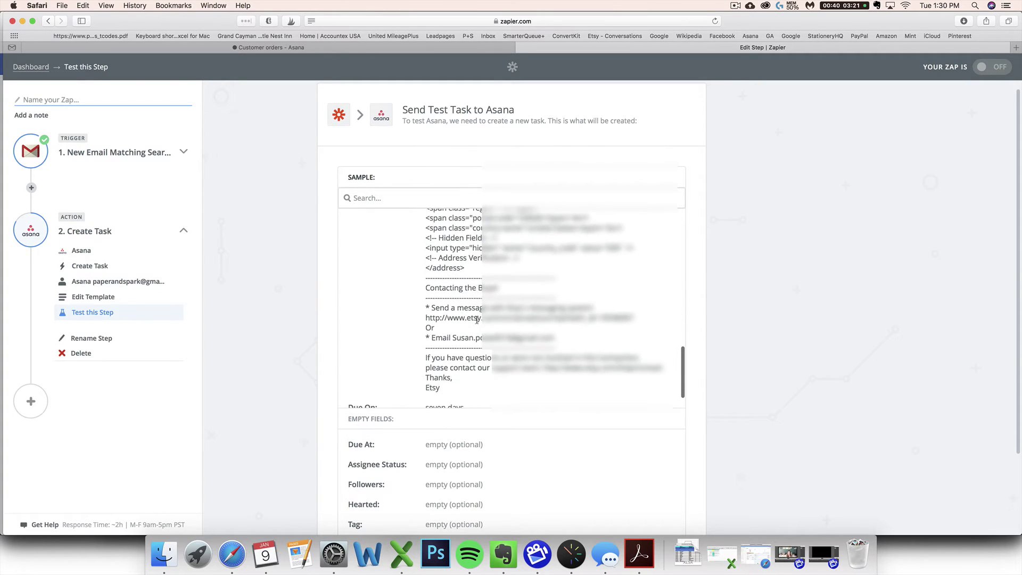
pyautogui.scroll(-3, 477, 319)
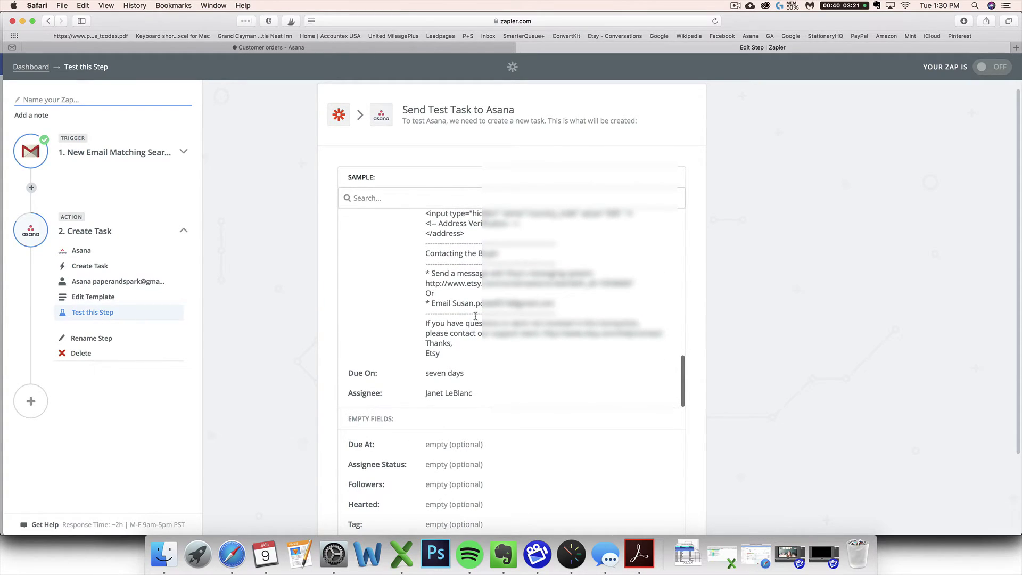
pyautogui.scroll(-3, 738, 354)
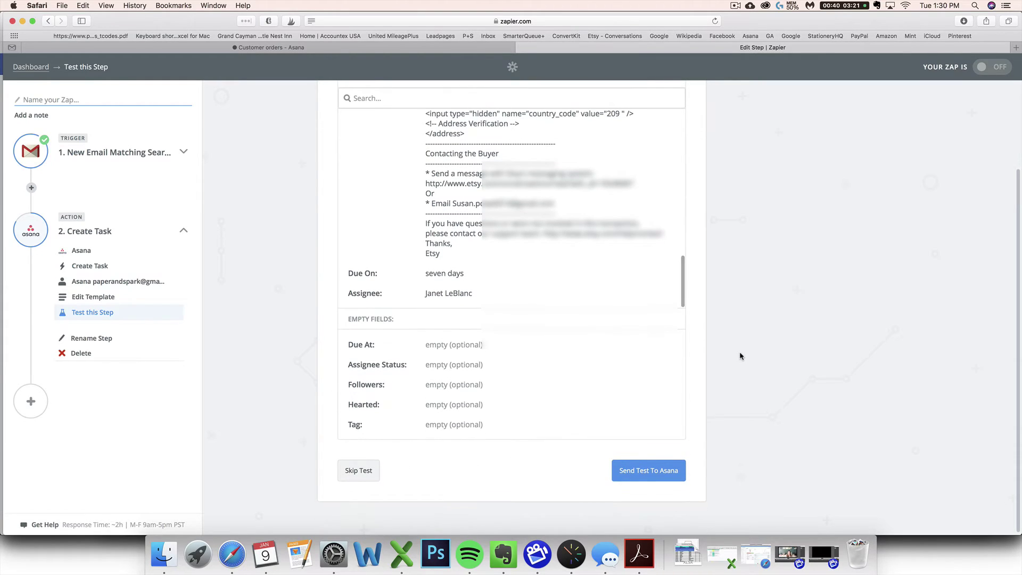
pyautogui.click(641, 468)
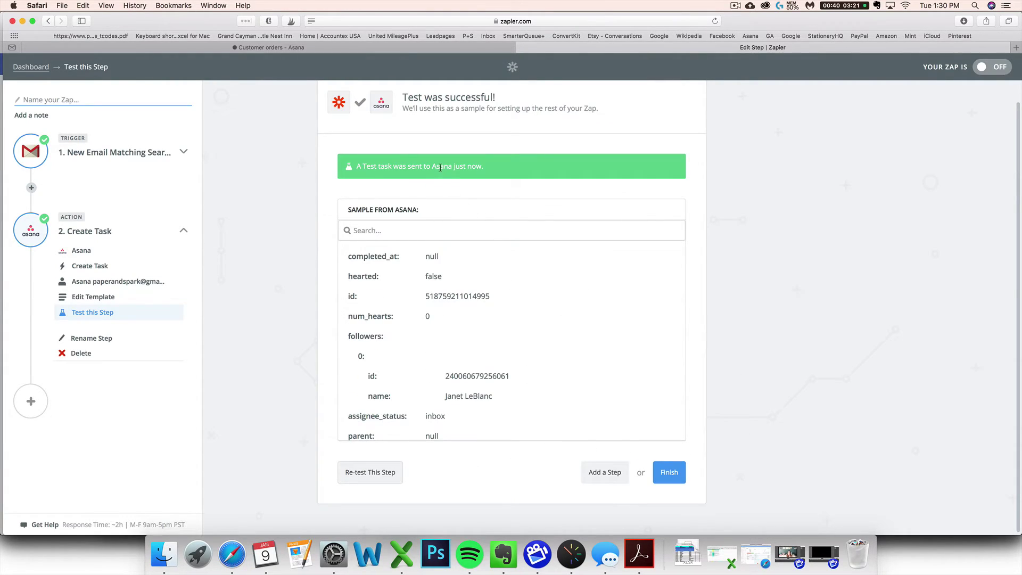
# Finish the zap setup and name the zap 'Etsy orders'.
pyautogui.click(669, 474)
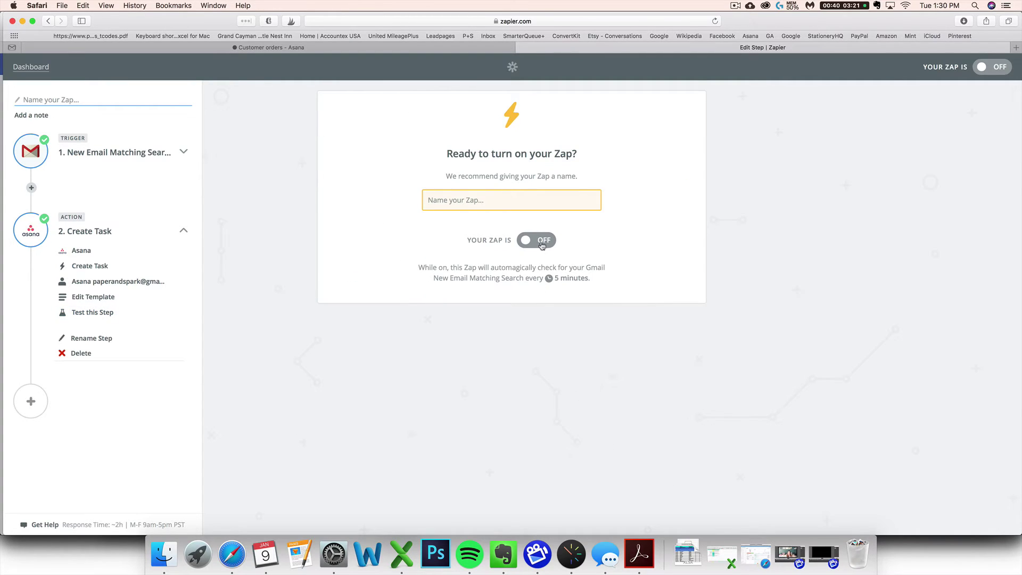
pyautogui.click(483, 200)
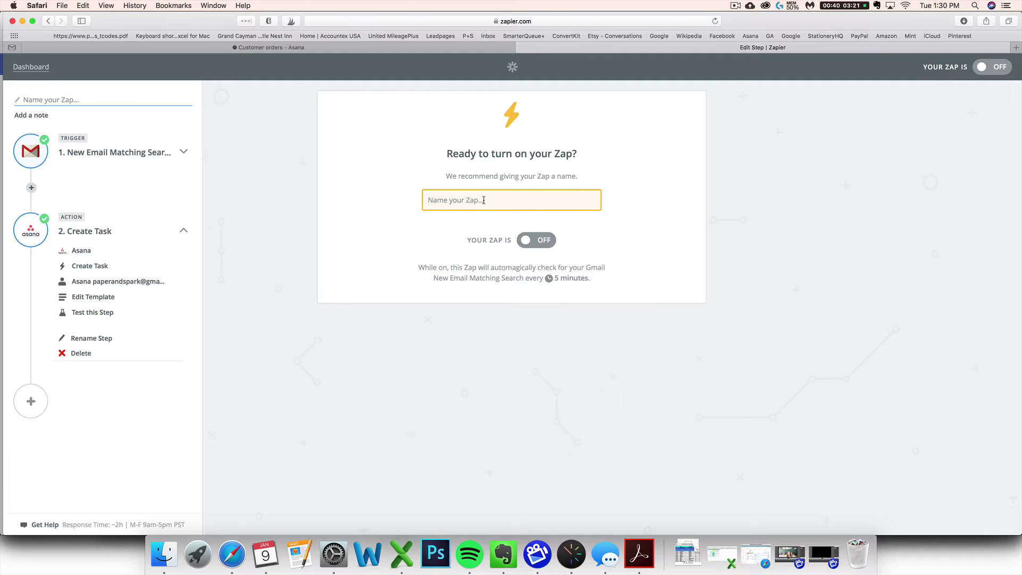
pyautogui.write('Etsy orders')
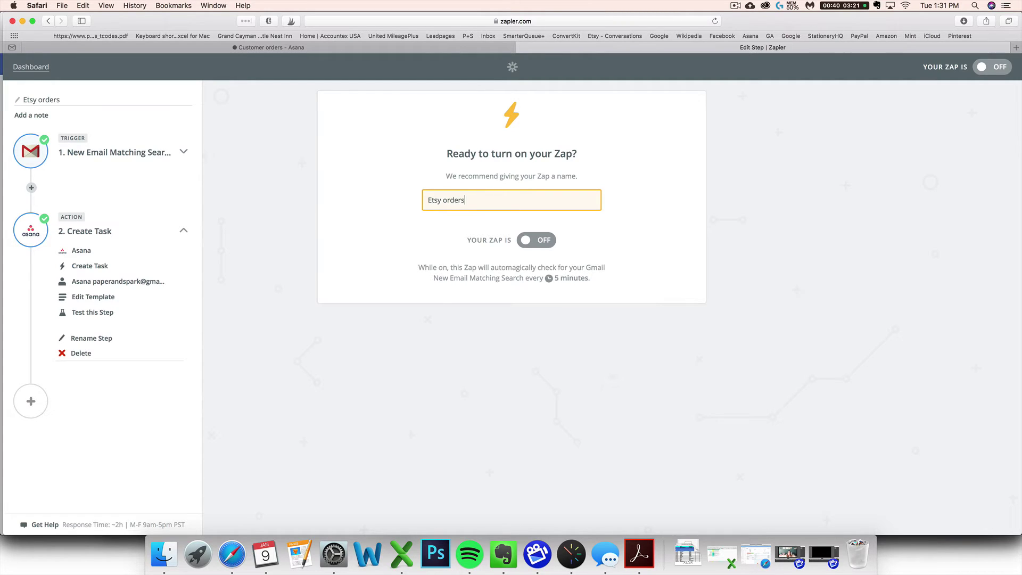
pyautogui.press('Return')
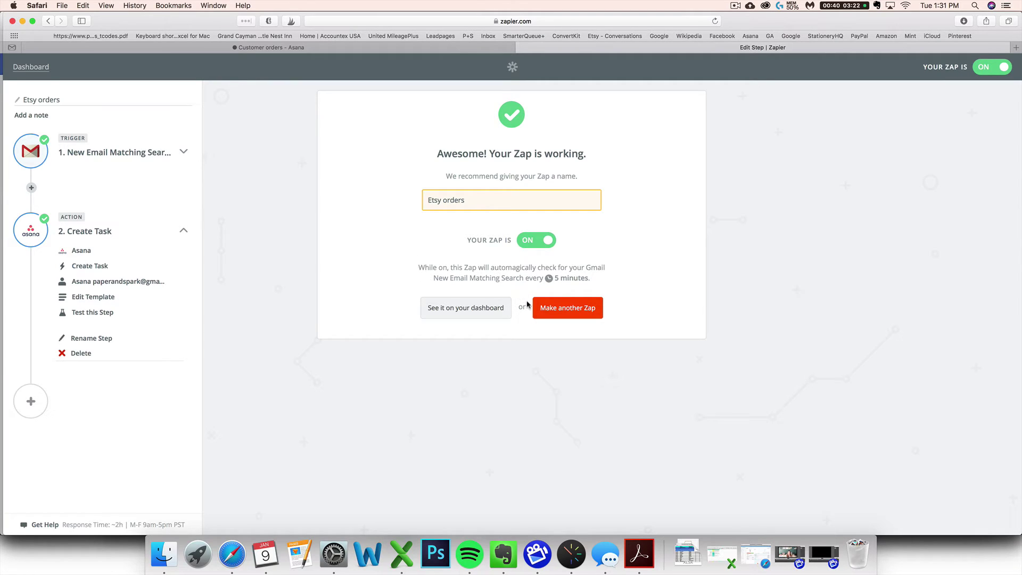
# Look over the Customer orders board for the new task, then switch to My Tasks.
pyautogui.click(395, 50)
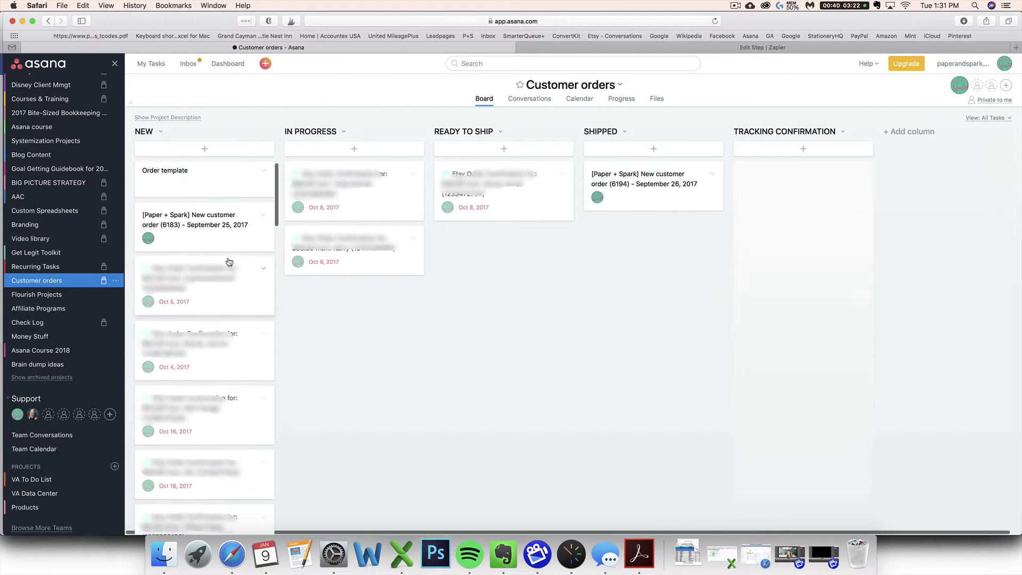
pyautogui.hscroll(1, 229, 261)
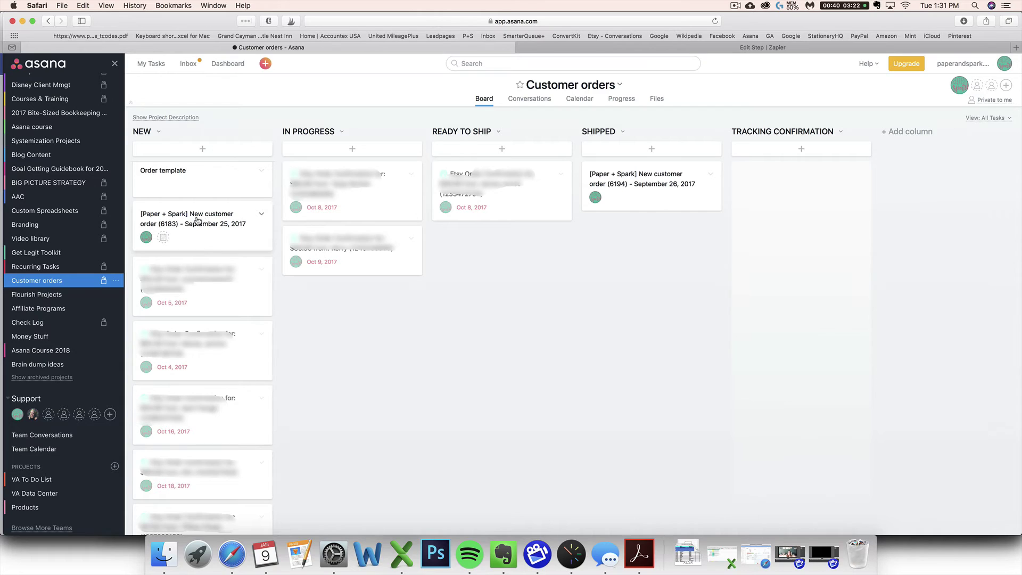
pyautogui.moveTo(196, 221); pyautogui.dragTo(197, 224)
pyautogui.click(151, 63)
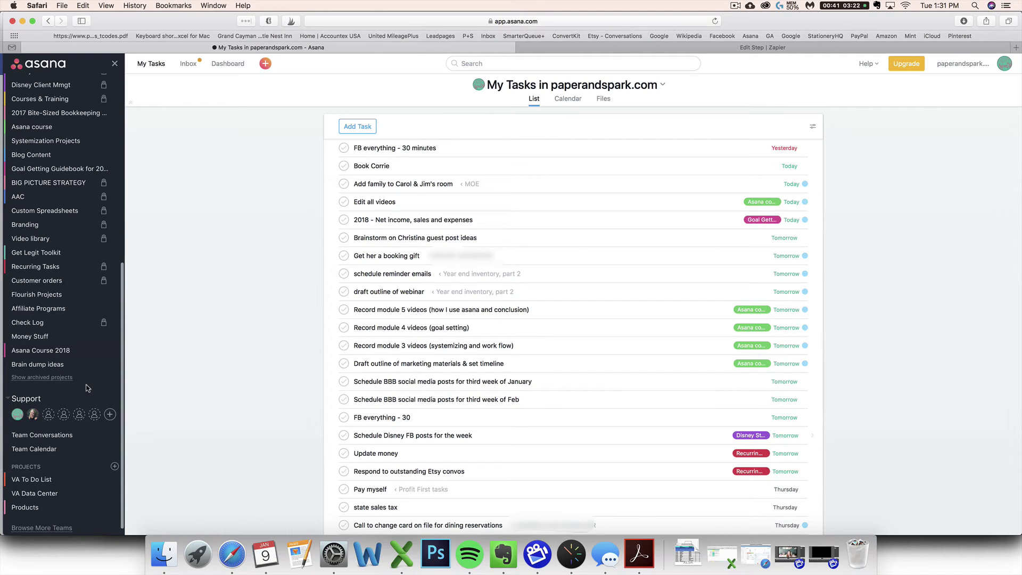
pyautogui.scroll(1, 46, 374)
# Drag the (6183) order card from NEW to TRACKING CONFIRMATION, mark it complete, and close it.
pyautogui.click(32, 283)
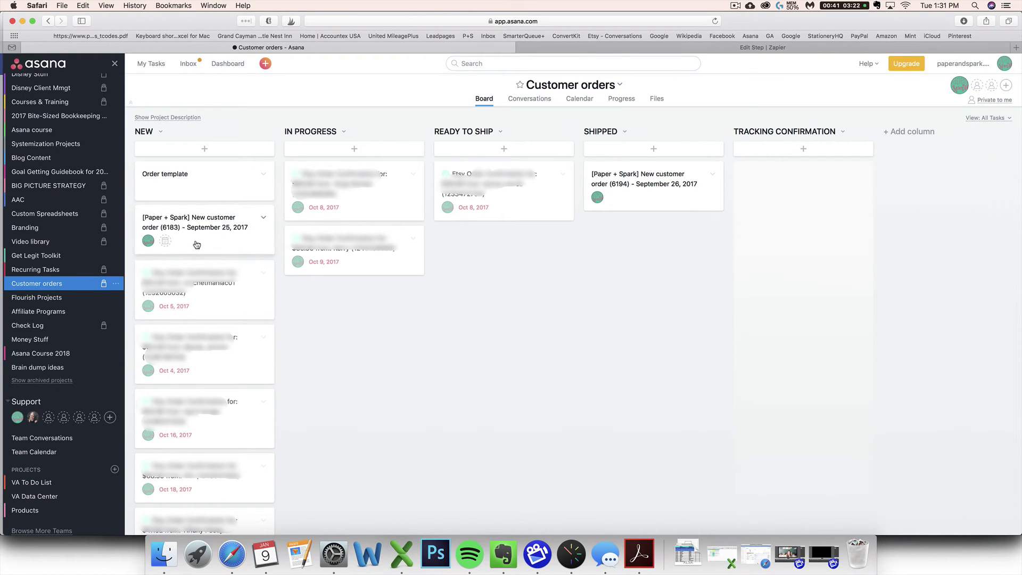
pyautogui.moveTo(196, 243); pyautogui.dragTo(776, 195)
pyautogui.click(782, 187)
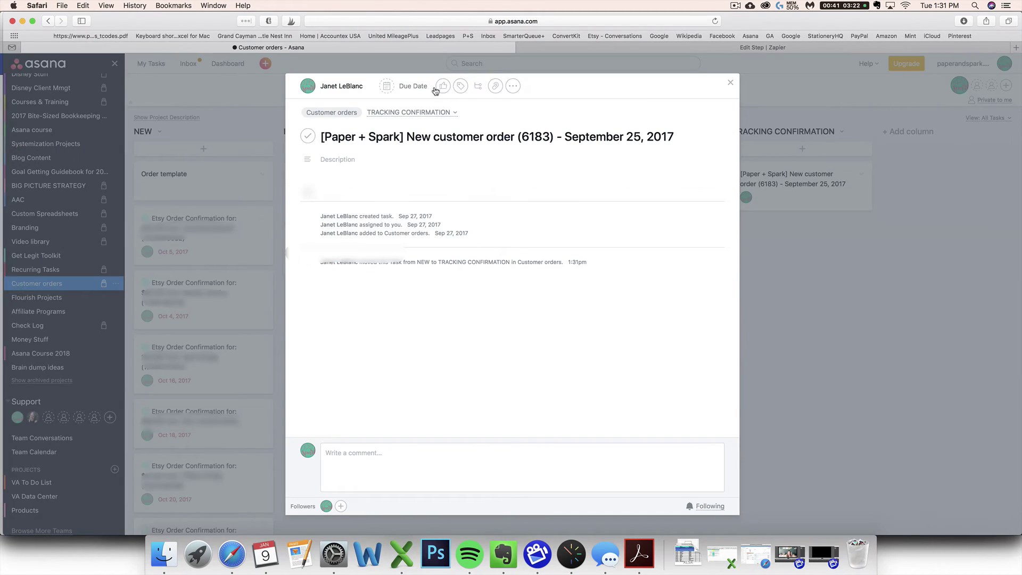
pyautogui.click(308, 136)
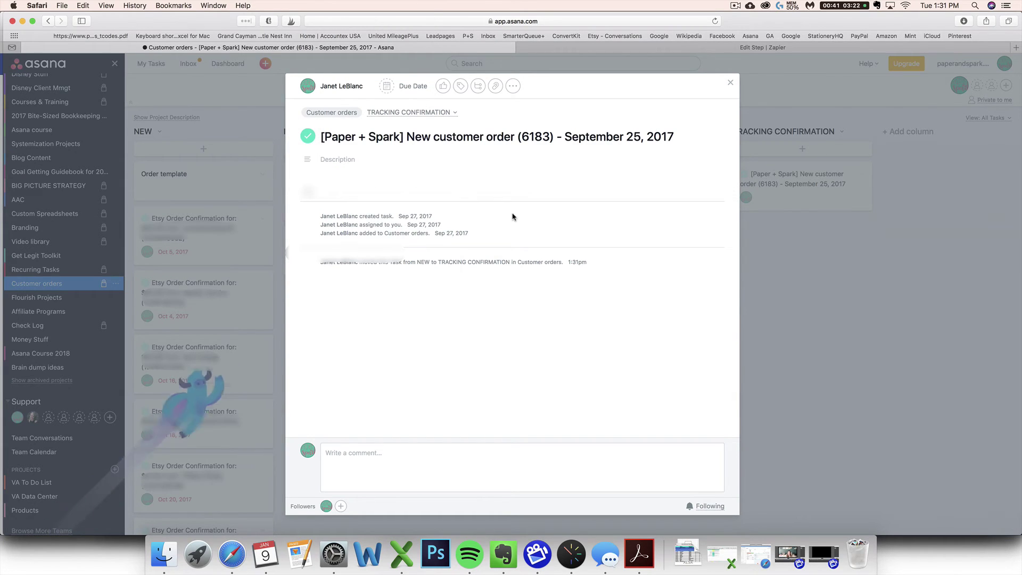
pyautogui.click(731, 84)
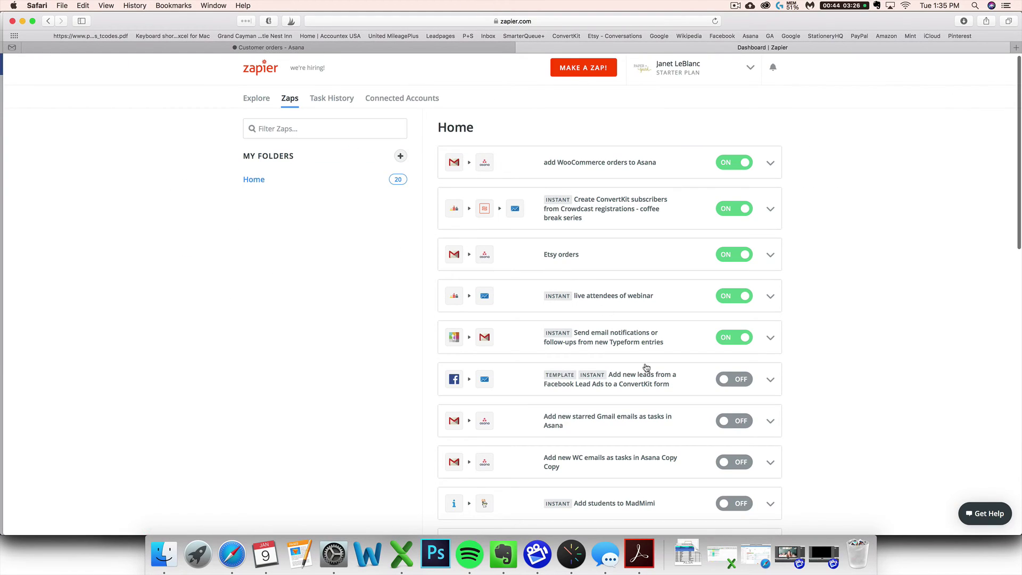
# Open the Etsy orders zap, return to the zap list, and show that zap's copy options.
pyautogui.click(646, 256)
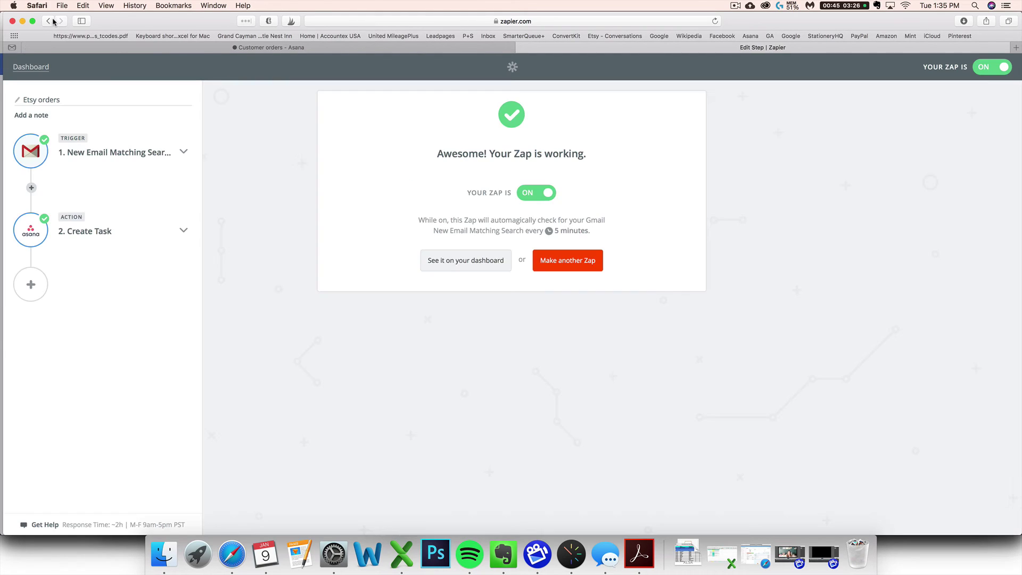
pyautogui.click(48, 21)
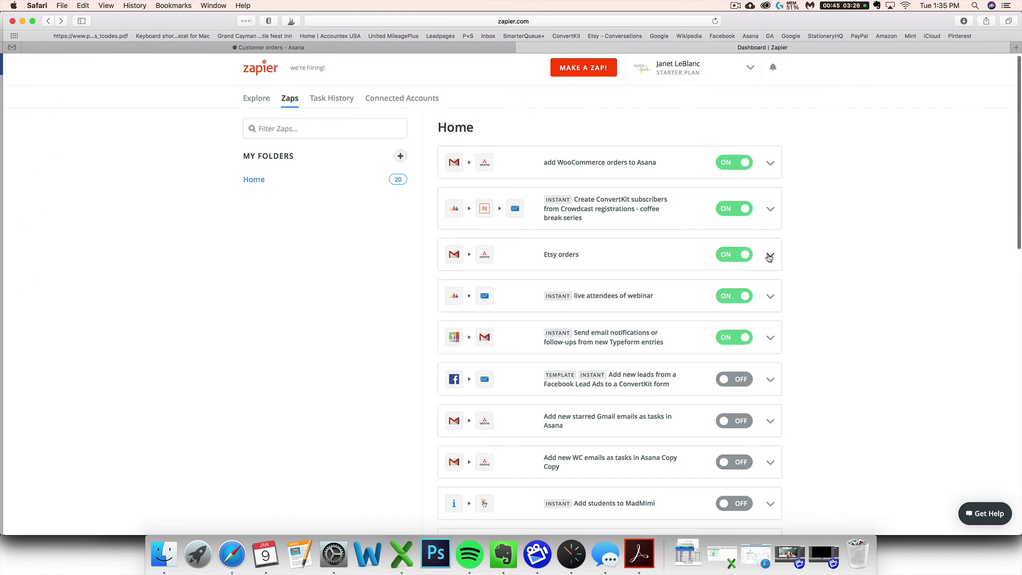
pyautogui.click(769, 256)
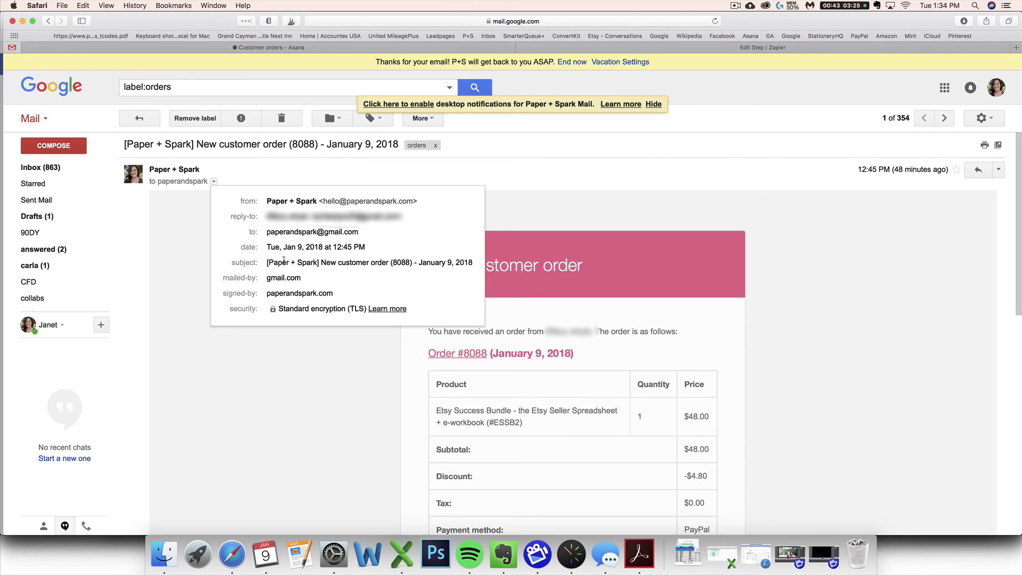
# Copy the subject '[Paper + Spark] New customer order' from the order email's details.
pyautogui.moveTo(320, 263); pyautogui.dragTo(387, 261)
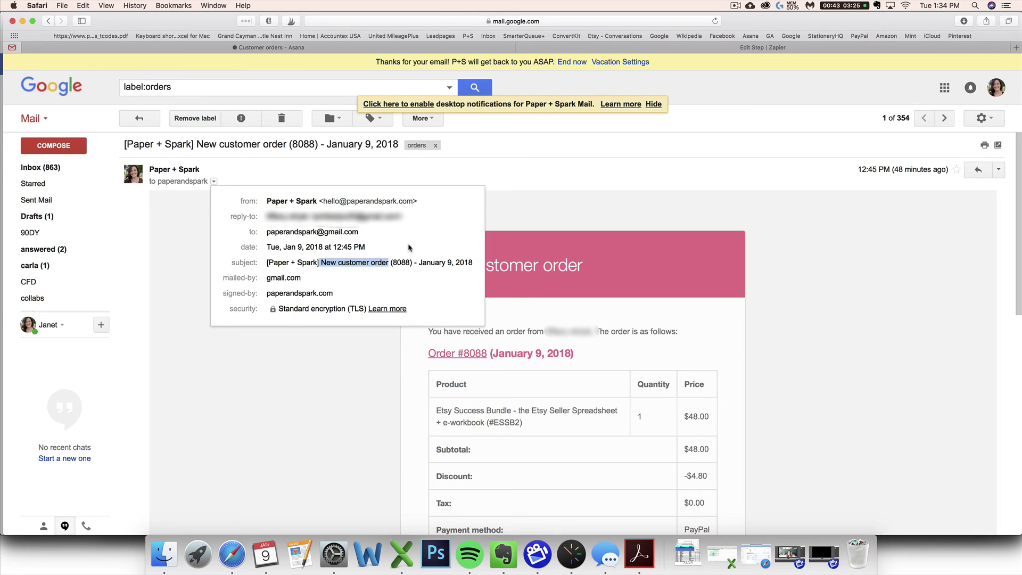
pyautogui.click(297, 259)
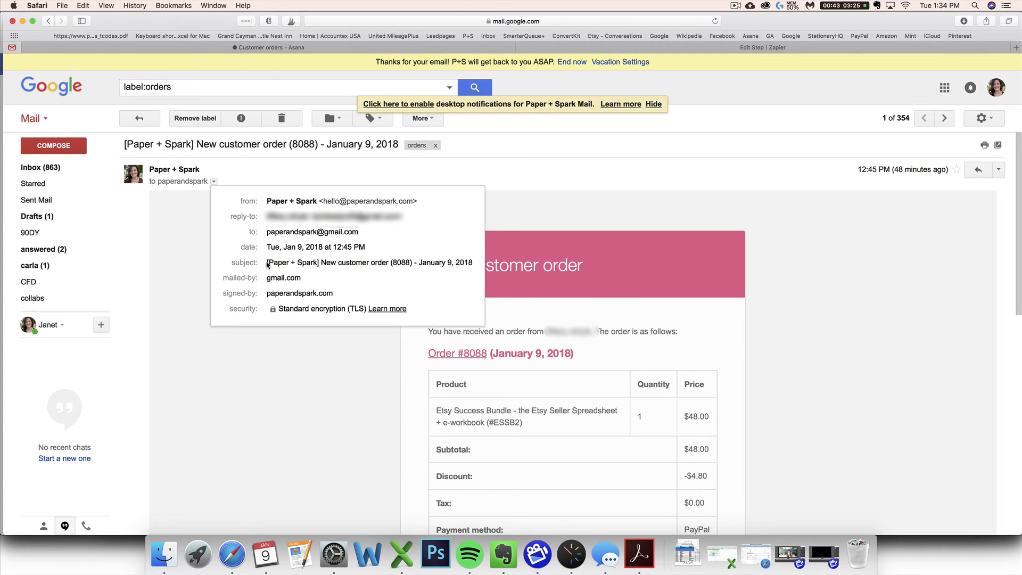
pyautogui.moveTo(270, 265); pyautogui.dragTo(324, 264)
pyautogui.moveTo(388, 262); pyautogui.dragTo(266, 262)
pyautogui.press('super+c')
pyautogui.click(729, 48)
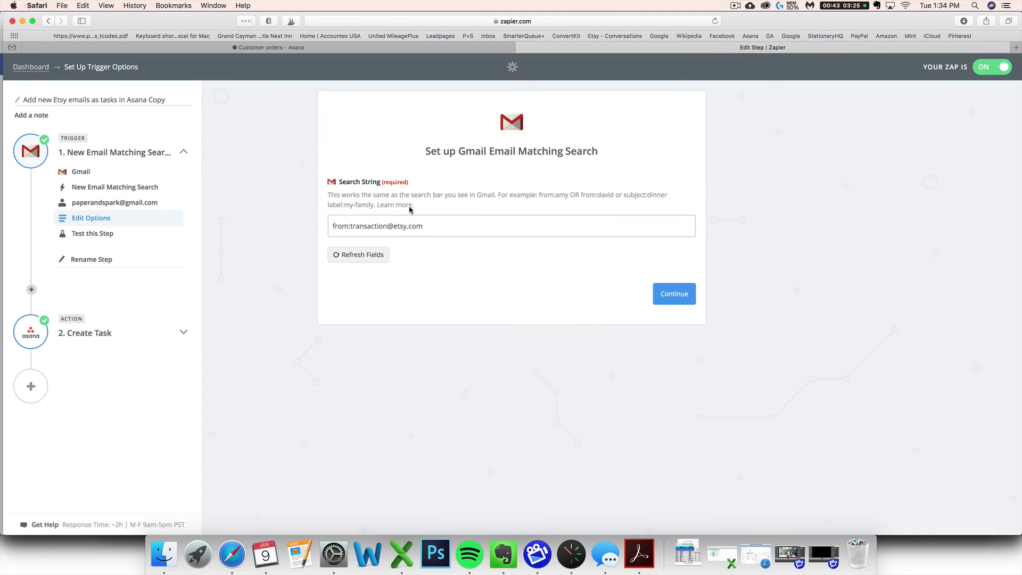
pyautogui.moveTo(458, 226); pyautogui.dragTo(331, 230)
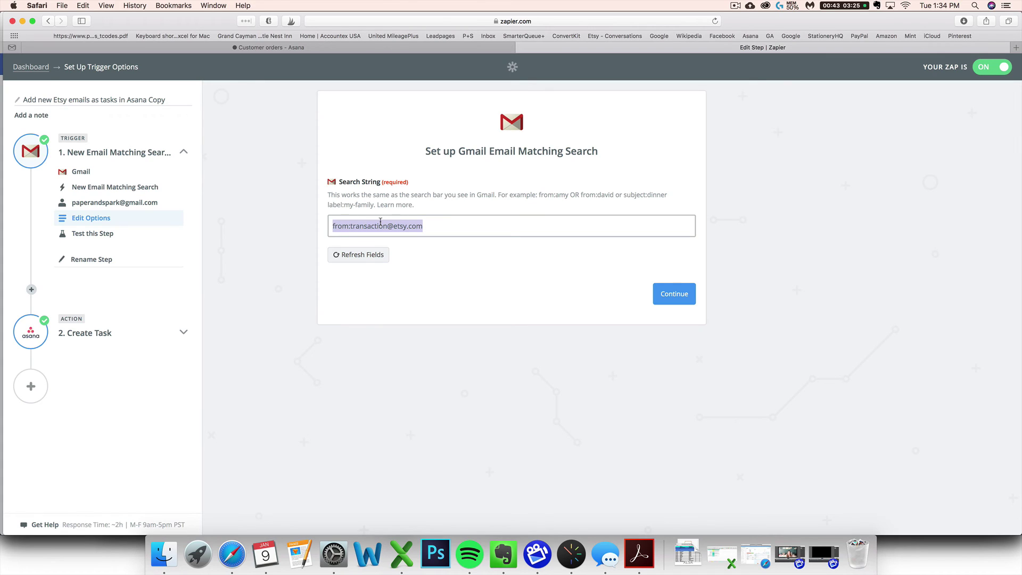
pyautogui.write('subject:')
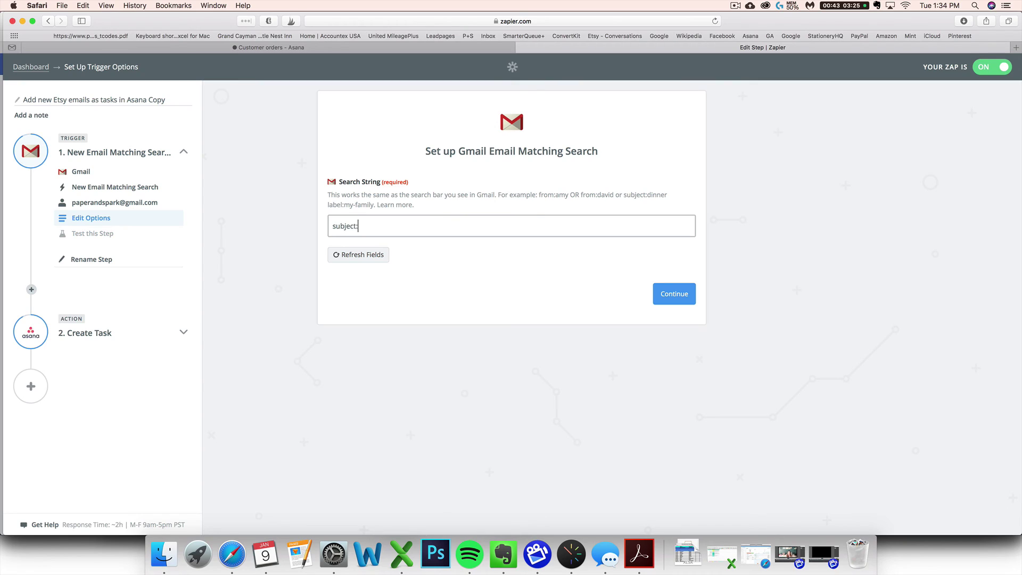
pyautogui.press('super+v')
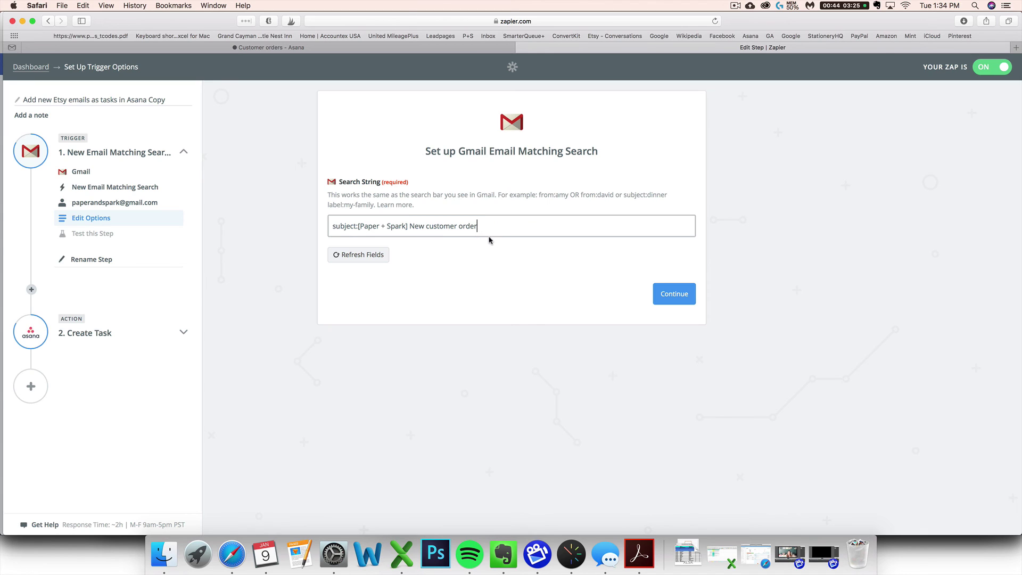
pyautogui.click(660, 292)
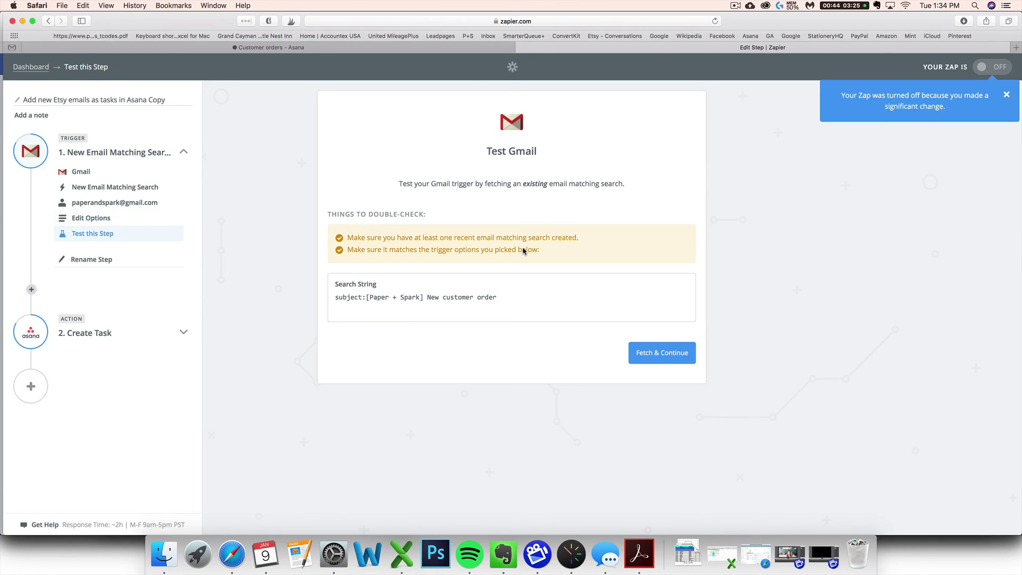
pyautogui.click(668, 353)
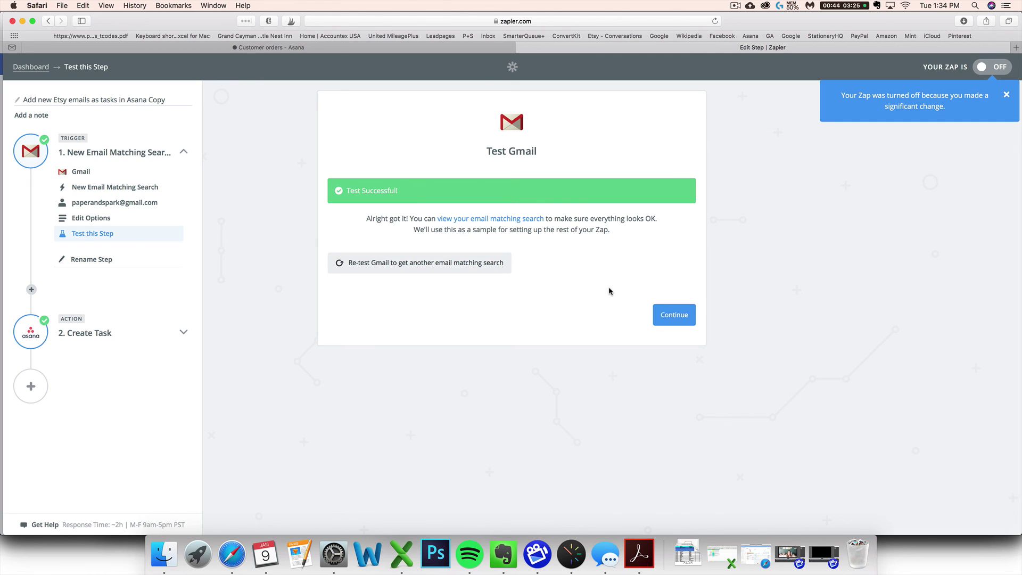
# Switch the copied zap ON and retitle it 'add WooCommerce orders to Asana'.
pyautogui.click(670, 316)
pyautogui.click(536, 192)
pyautogui.click(86, 99)
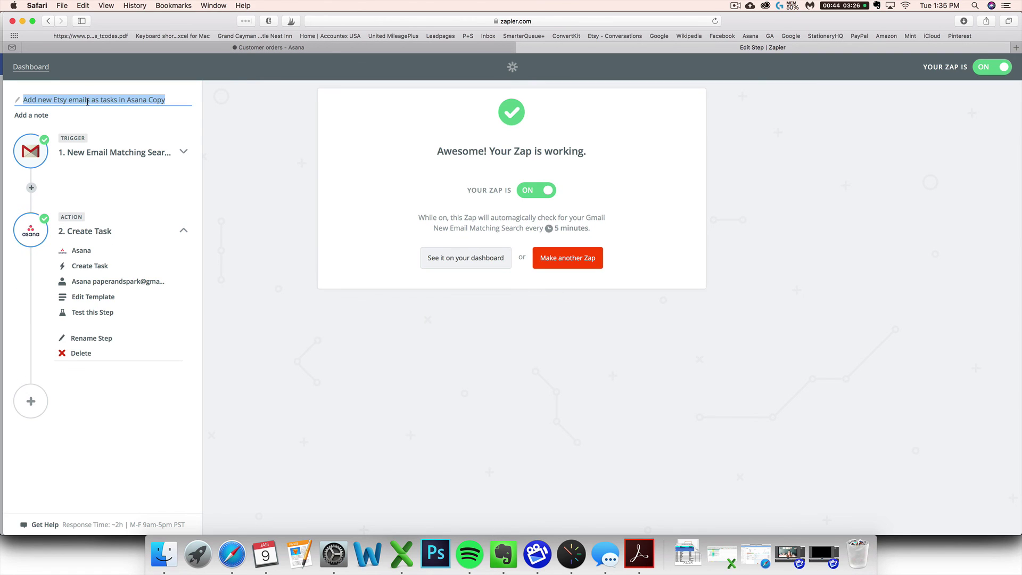
pyautogui.write('add WooCommer')
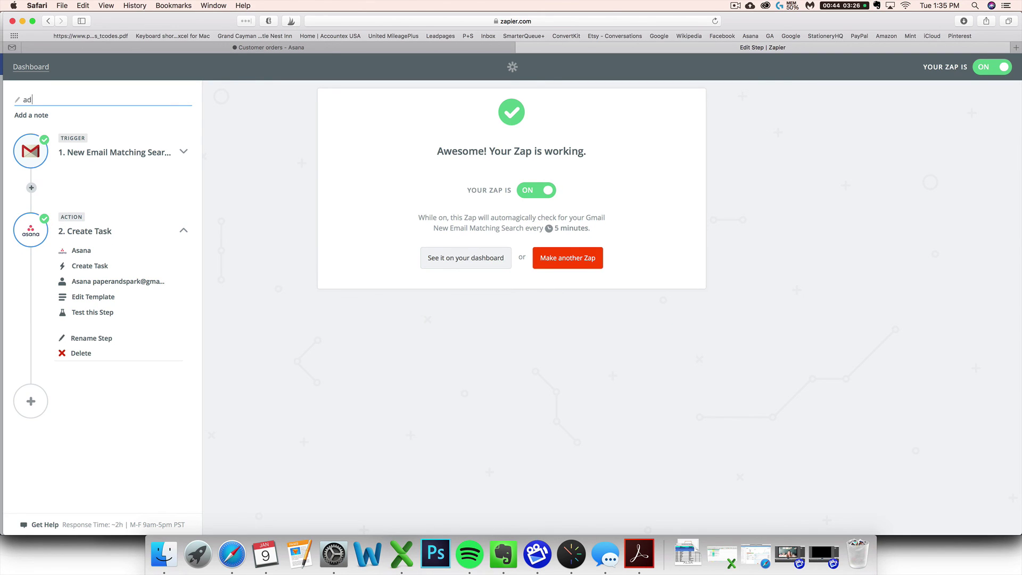
pyautogui.write('ce orders to Asana')
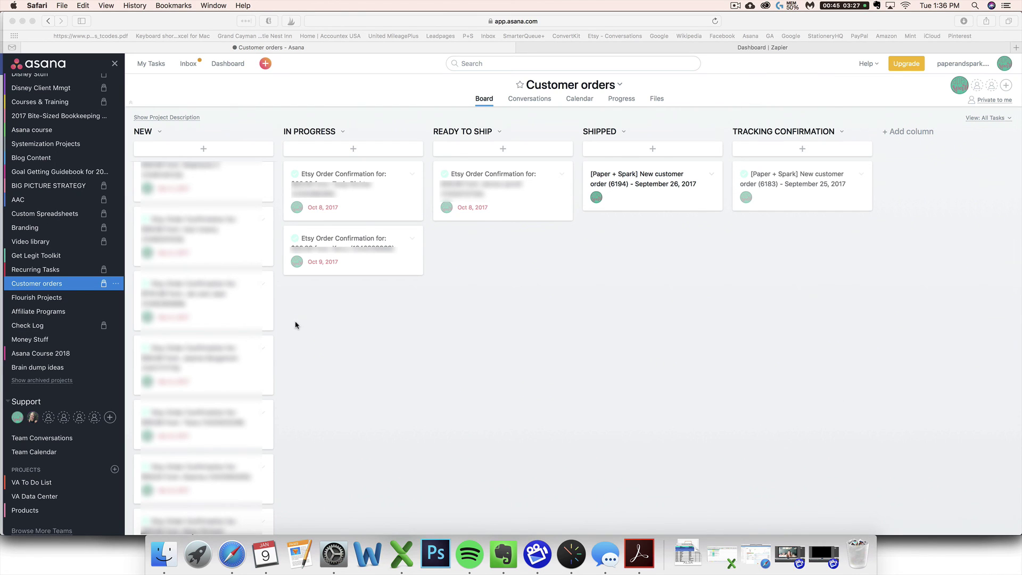
pyautogui.scroll(5, 257, 279)
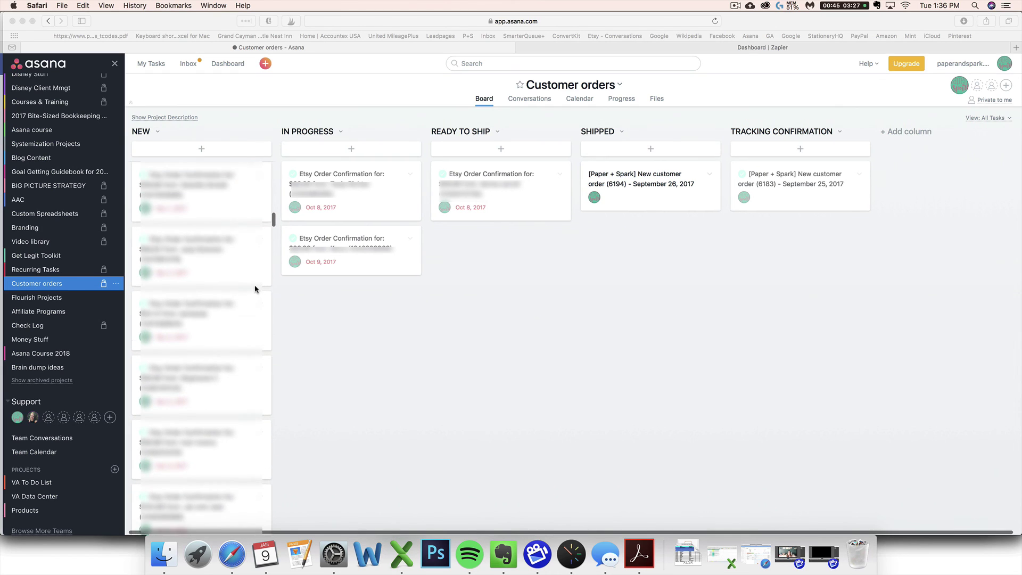
pyautogui.scroll(10, 255, 289)
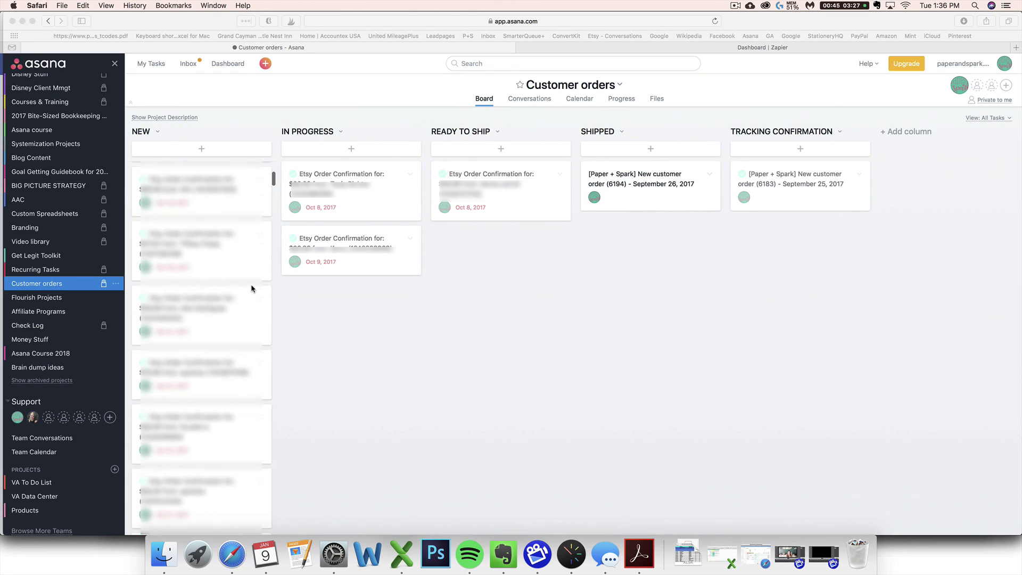
pyautogui.scroll(3, 250, 285)
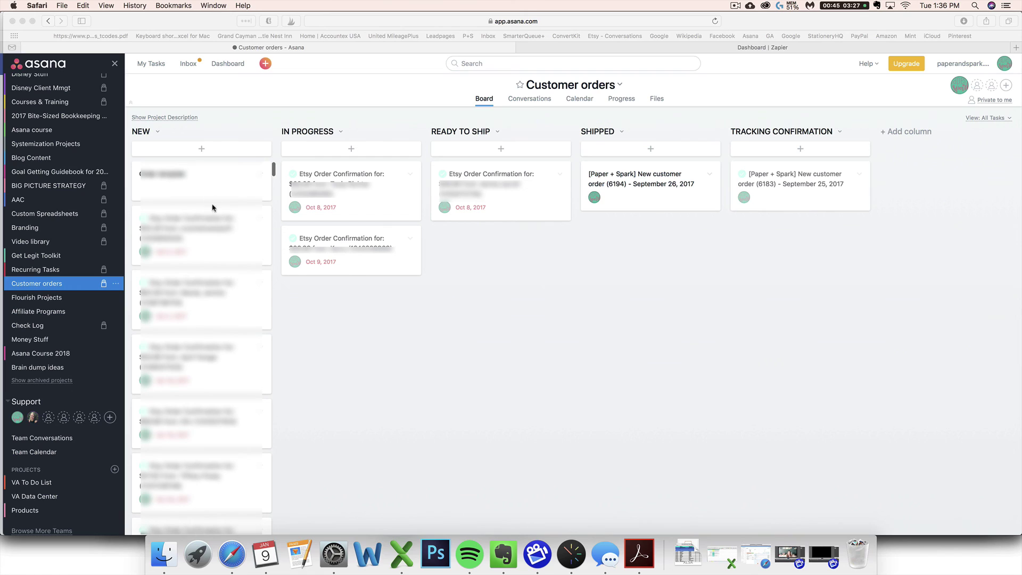